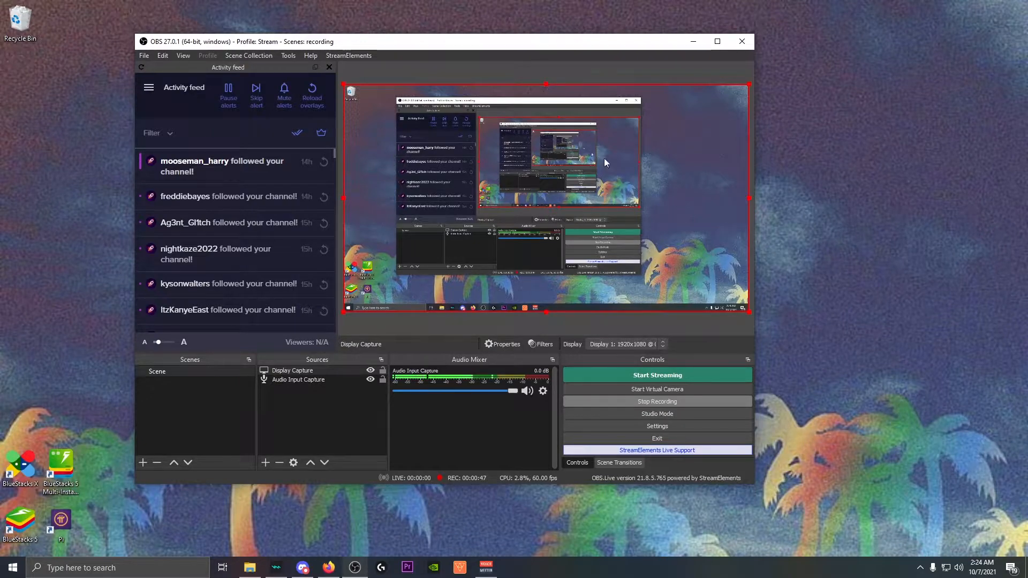
Open Settings and move through the Stream and Audio pages to the Output streaming options.
{"action": "left_click", "coordinate": [695, 428]}
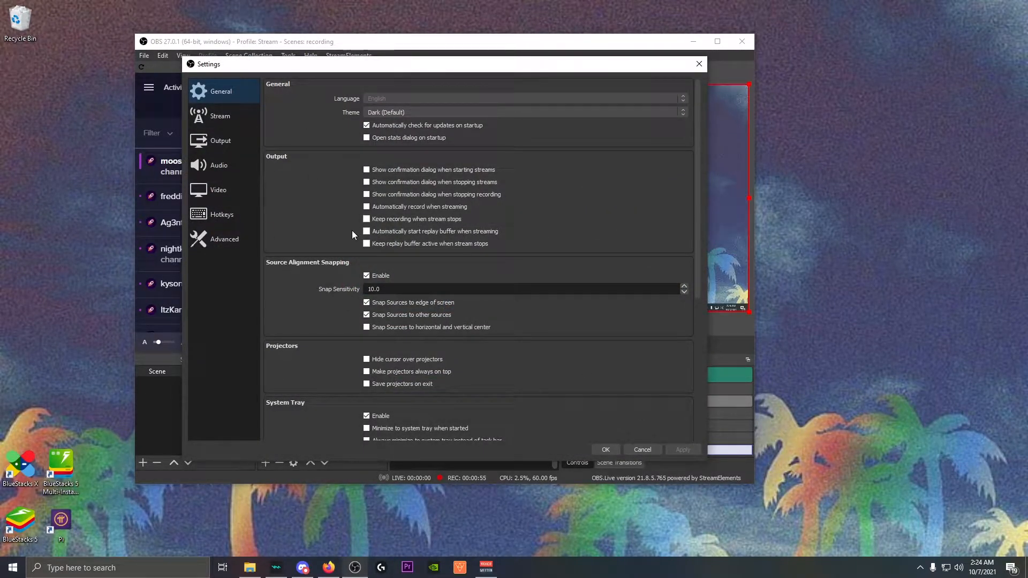
{"action": "left_click", "coordinate": [214, 116]}
{"action": "left_click", "coordinate": [198, 158]}
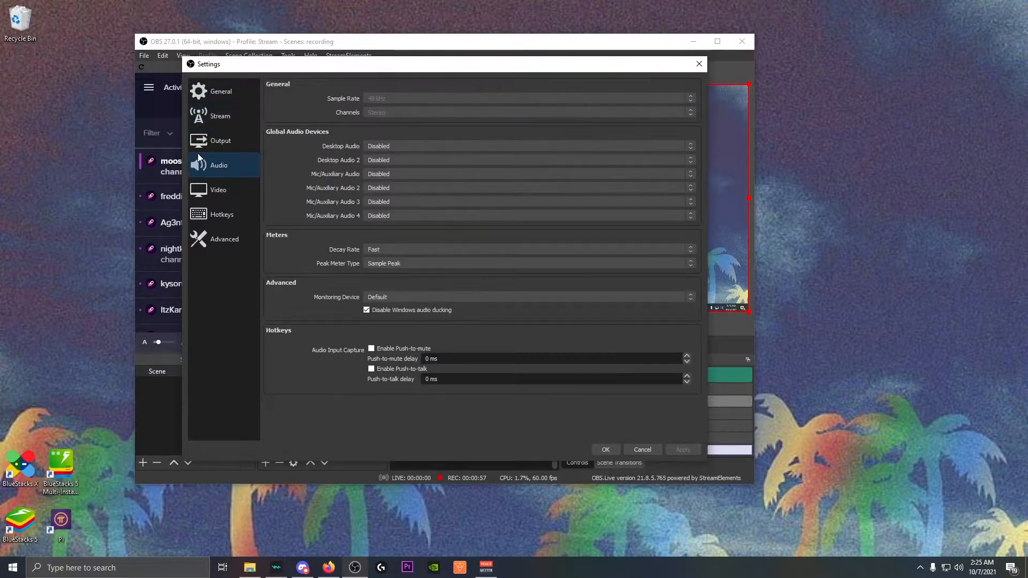
{"action": "left_click", "coordinate": [197, 142]}
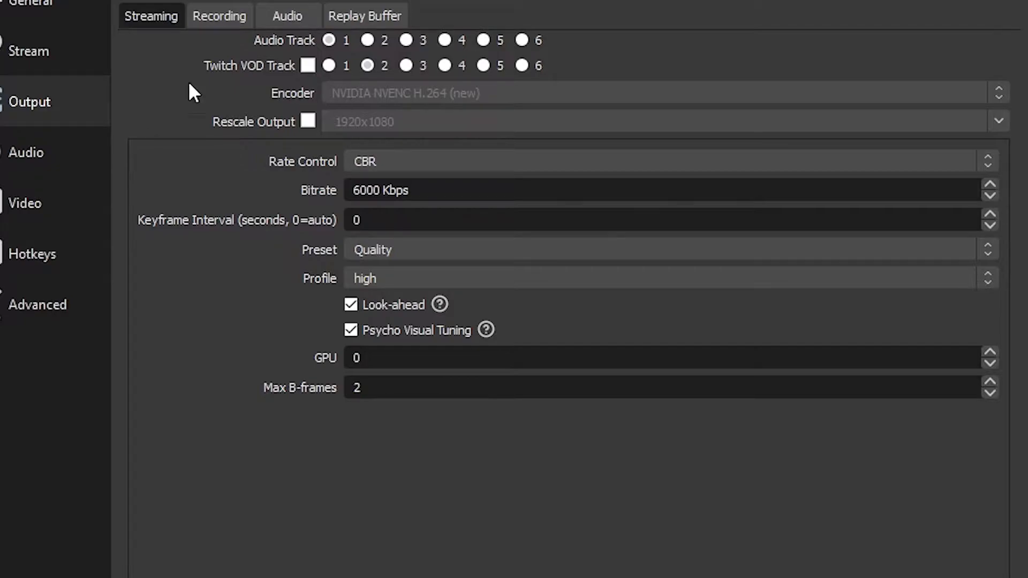
{"action": "left_click", "coordinate": [469, 191]}
{"action": "left_click", "coordinate": [381, 161]}
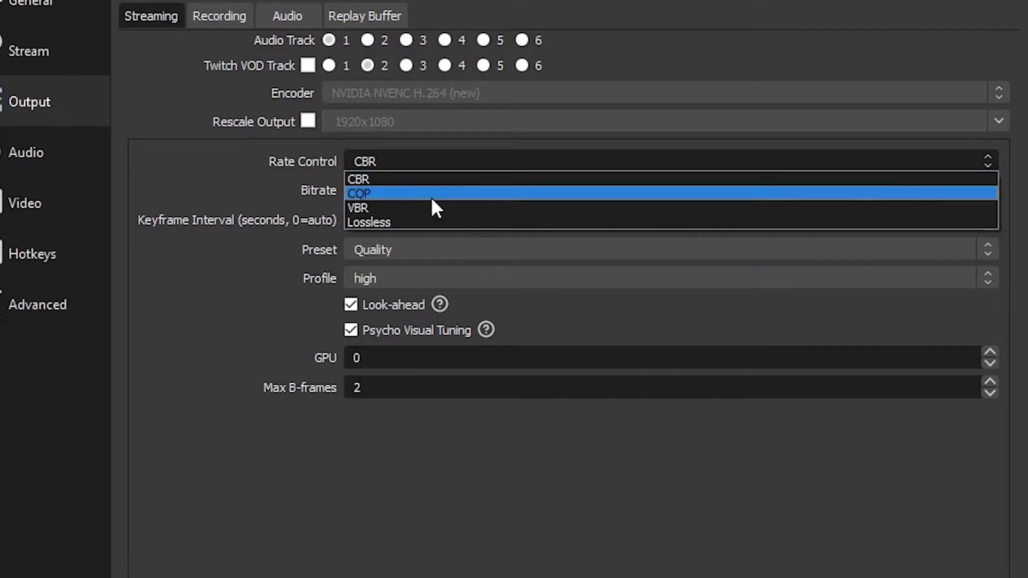
{"action": "left_click", "coordinate": [506, 172]}
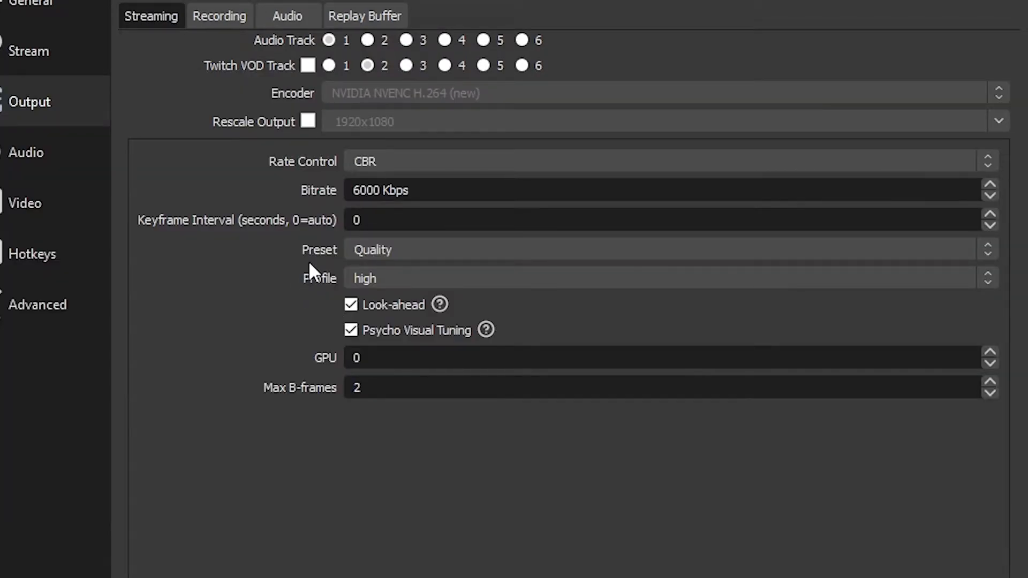
Keep the NVENC encoder preset on Quality and the profile on high.
{"action": "left_click", "coordinate": [453, 247]}
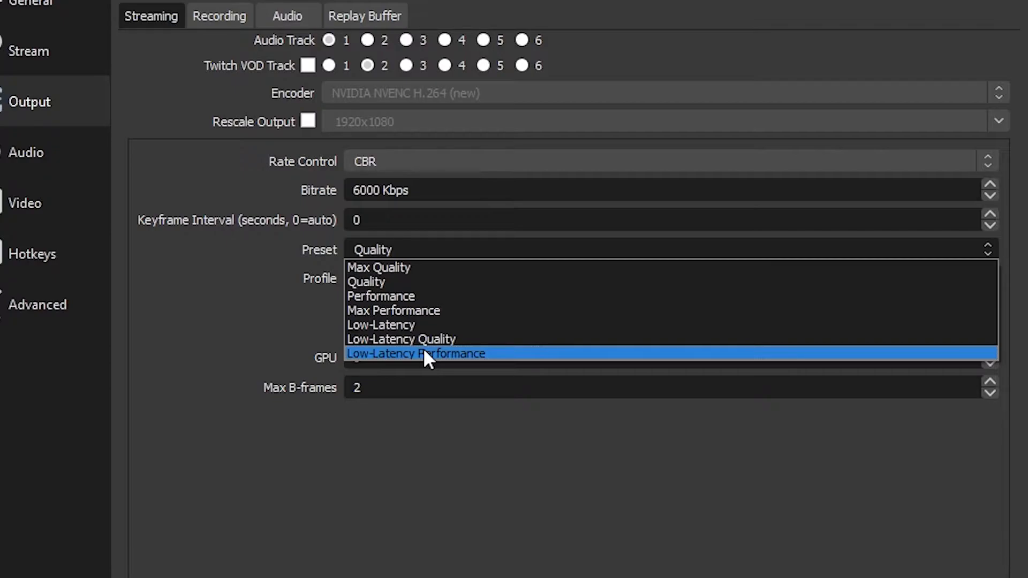
{"action": "left_click", "coordinate": [177, 311]}
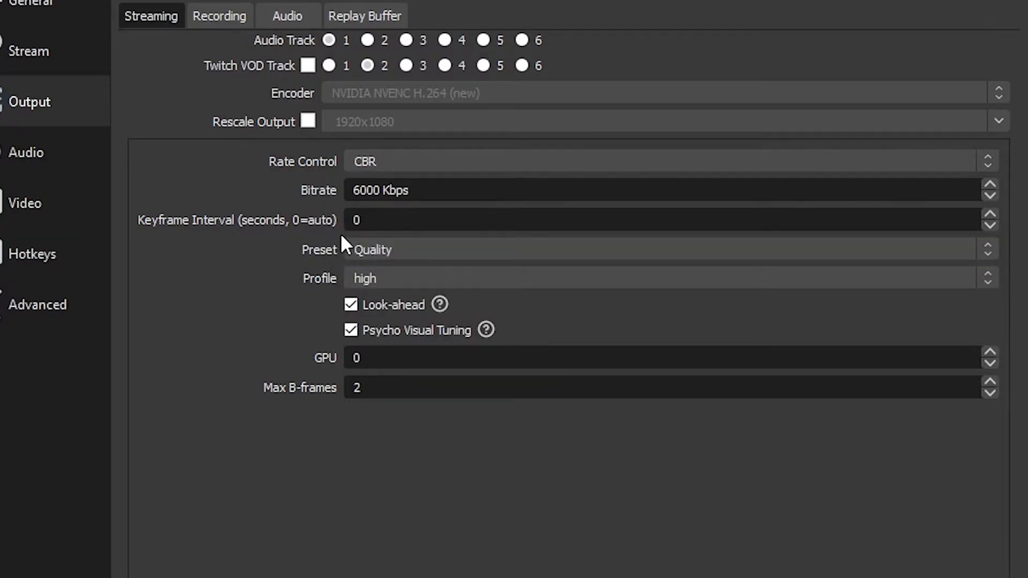
{"action": "left_click", "coordinate": [368, 282]}
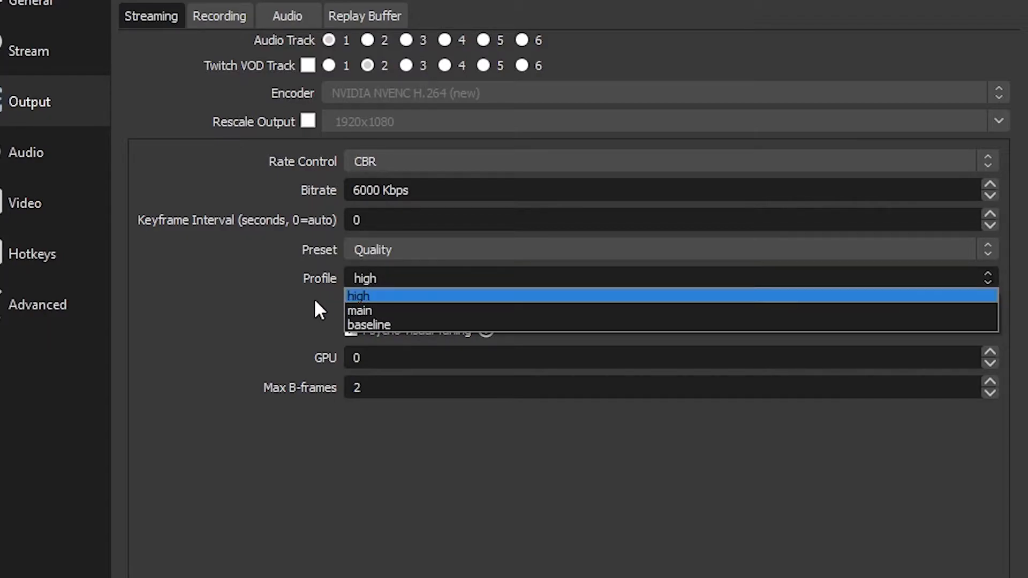
{"action": "left_click", "coordinate": [218, 298]}
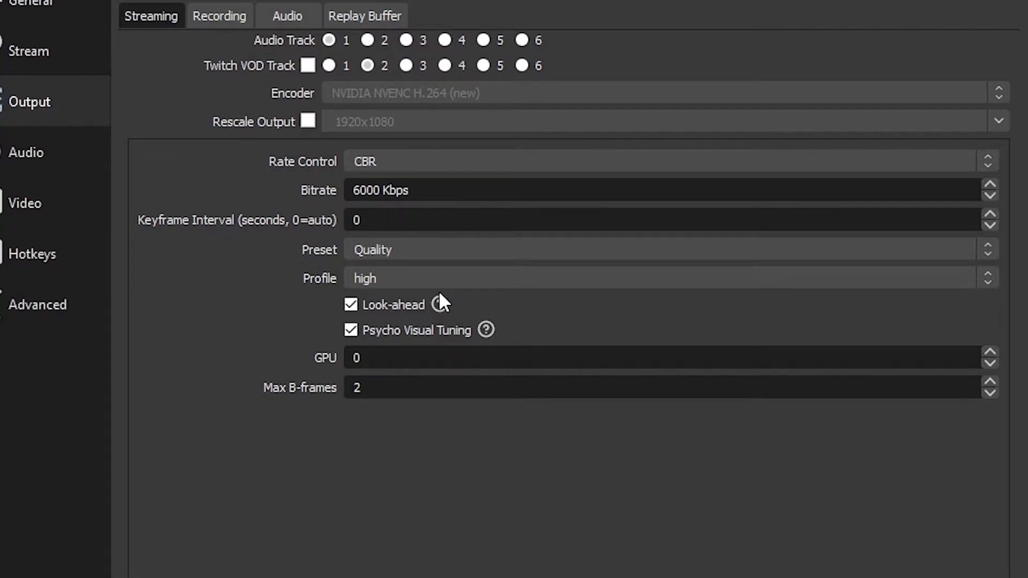
{"action": "mouse_move", "coordinate": [439, 303]}
{"action": "mouse_move", "coordinate": [487, 328]}
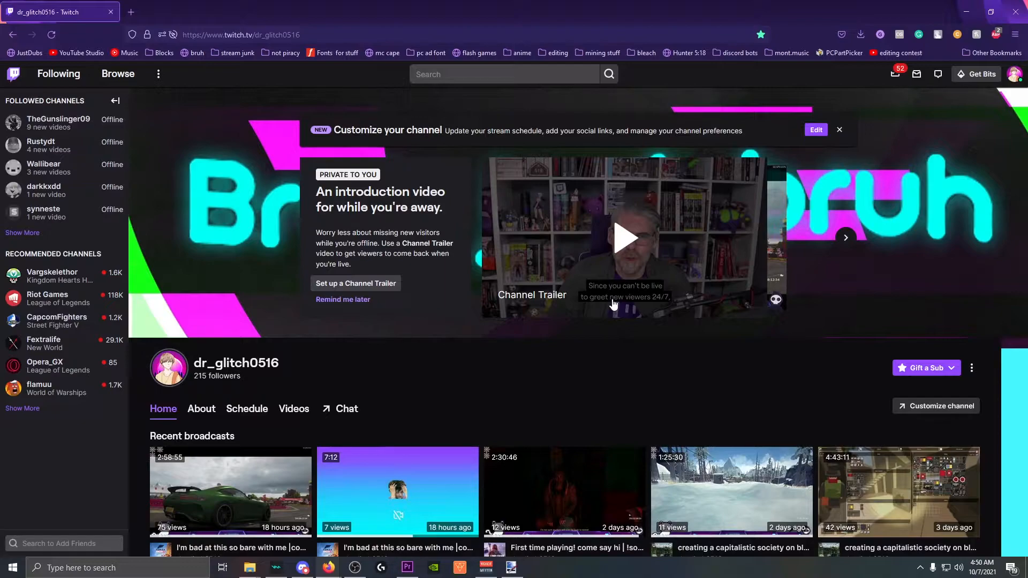
Go to the StreamElements dashboard from the stream junk bookmarks and expand Streaming tools.
{"action": "left_click", "coordinate": [232, 52]}
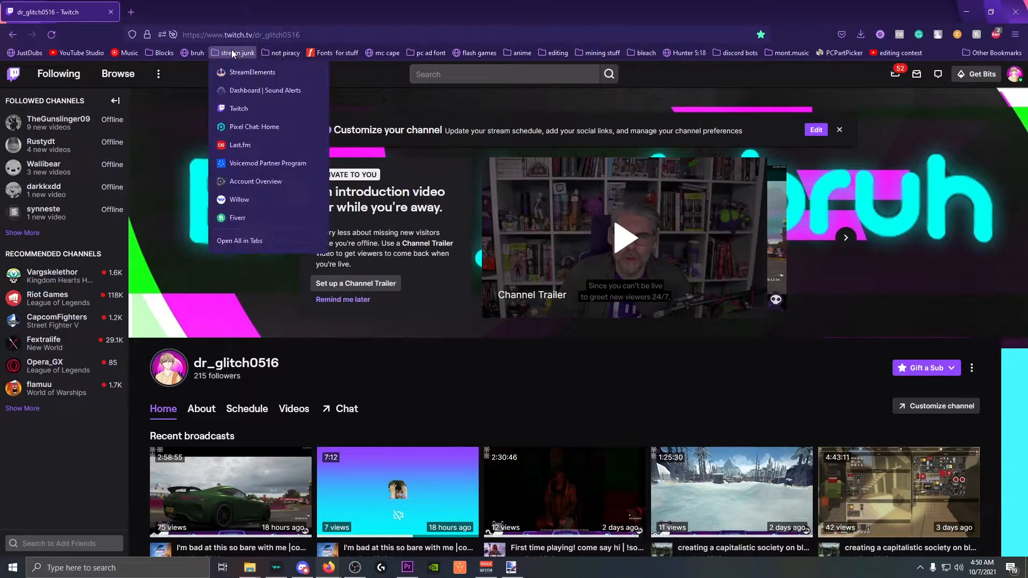
{"action": "left_click", "coordinate": [278, 78]}
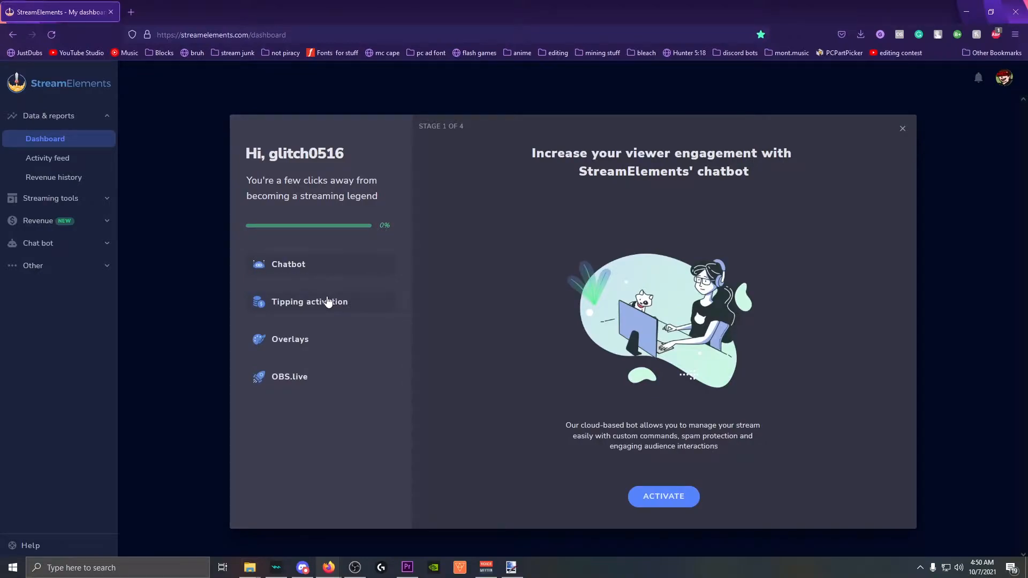
{"action": "left_click", "coordinate": [53, 199]}
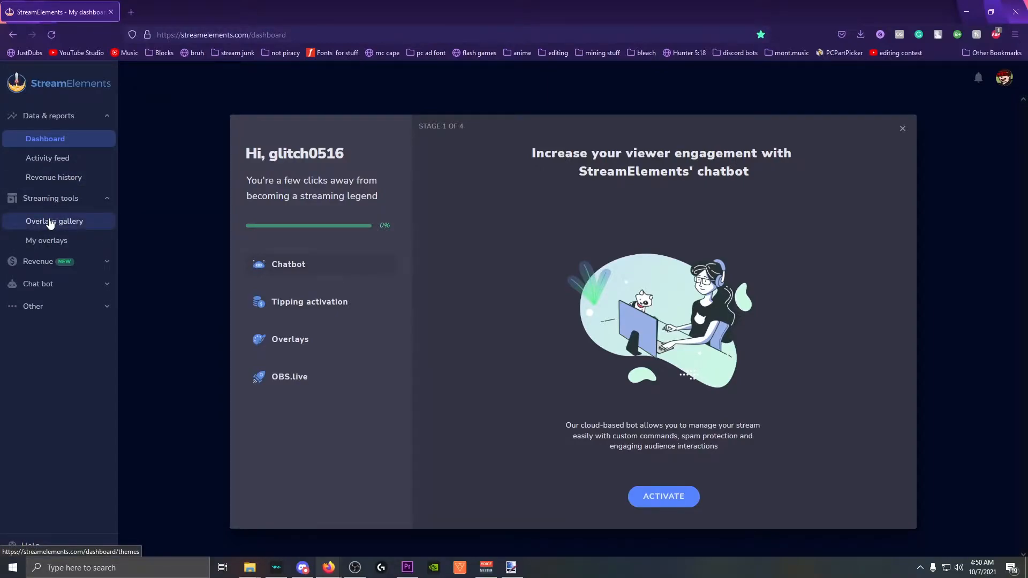
Open the Overlays gallery, look at Alerts and Widgets, then scroll Themes down to All.
{"action": "left_click", "coordinate": [50, 222]}
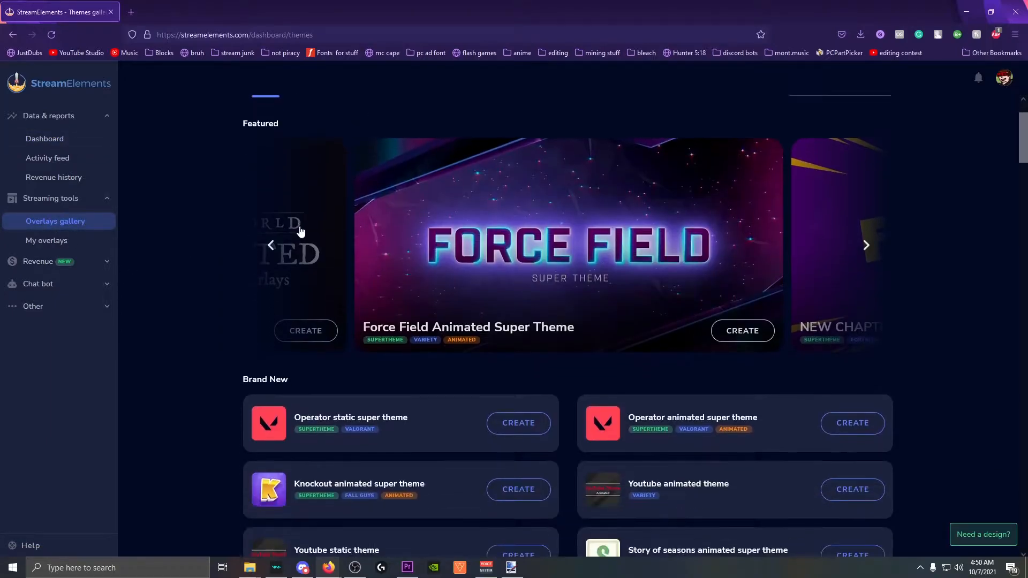
{"action": "scroll", "coordinate": [322, 251], "scroll_direction": "down", "scroll_amount": 20}
{"action": "scroll", "coordinate": [357, 301], "scroll_direction": "up", "scroll_amount": 15}
{"action": "scroll", "coordinate": [415, 232], "scroll_direction": "up", "scroll_amount": 6}
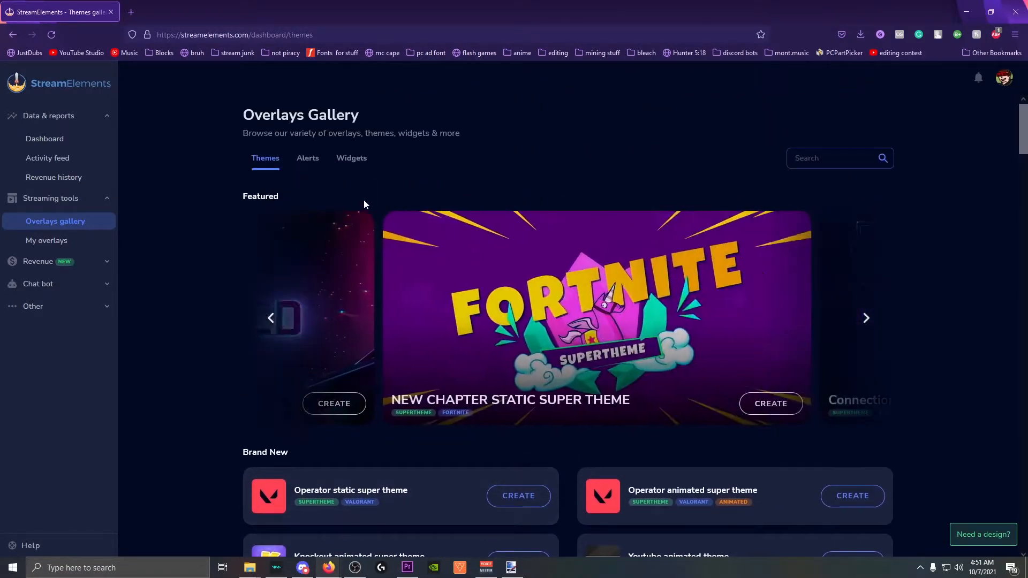
{"action": "left_click", "coordinate": [309, 159]}
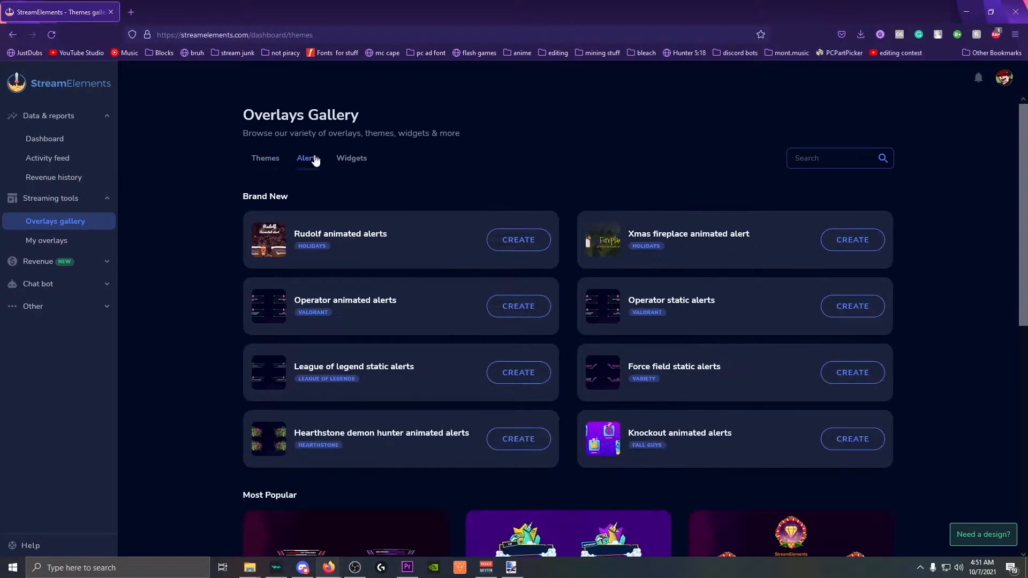
{"action": "left_click", "coordinate": [369, 161]}
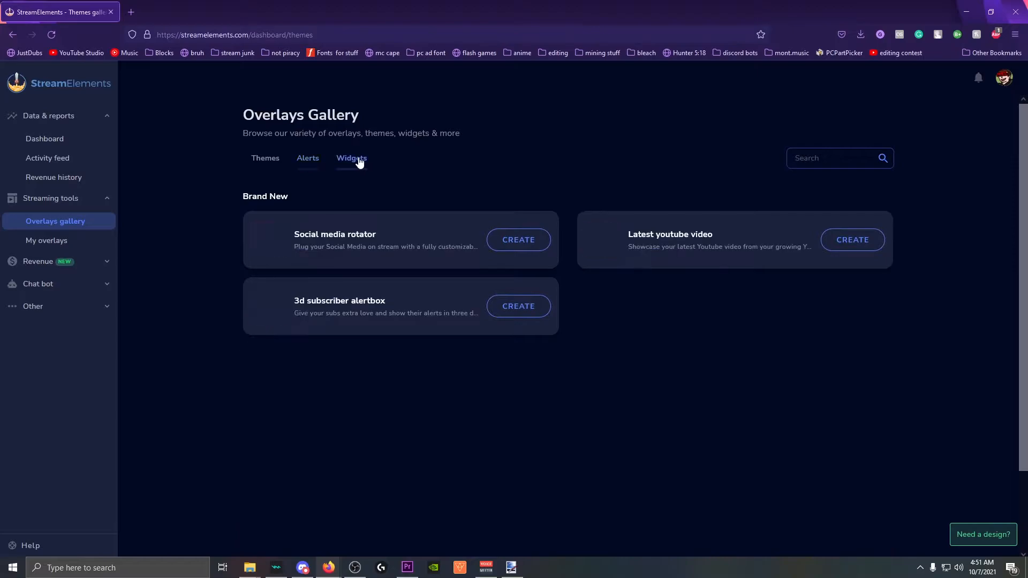
{"action": "left_click", "coordinate": [265, 162]}
{"action": "scroll", "coordinate": [599, 469], "scroll_direction": "down", "scroll_amount": 10}
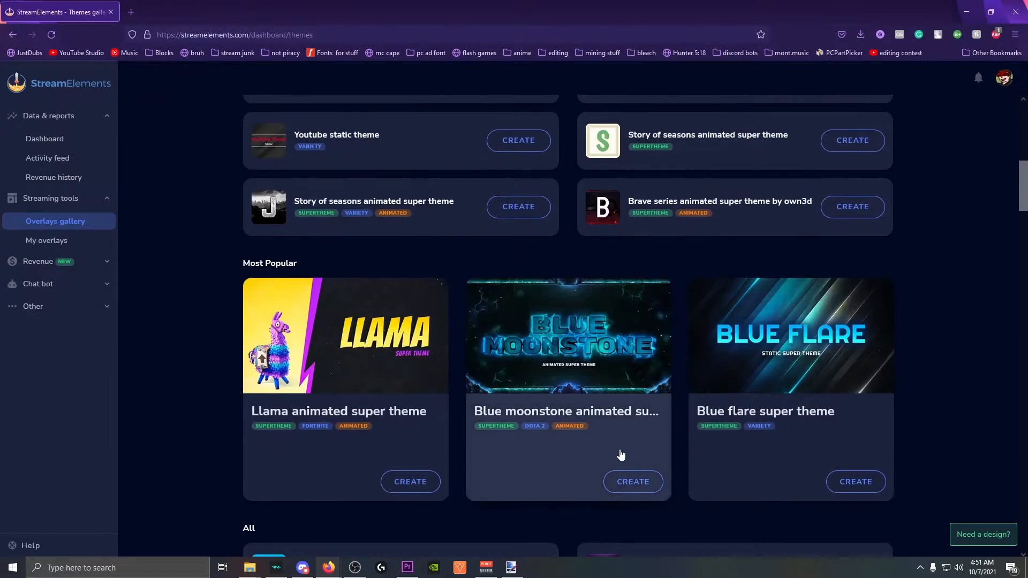
{"action": "scroll", "coordinate": [599, 469], "scroll_direction": "down", "scroll_amount": 6}
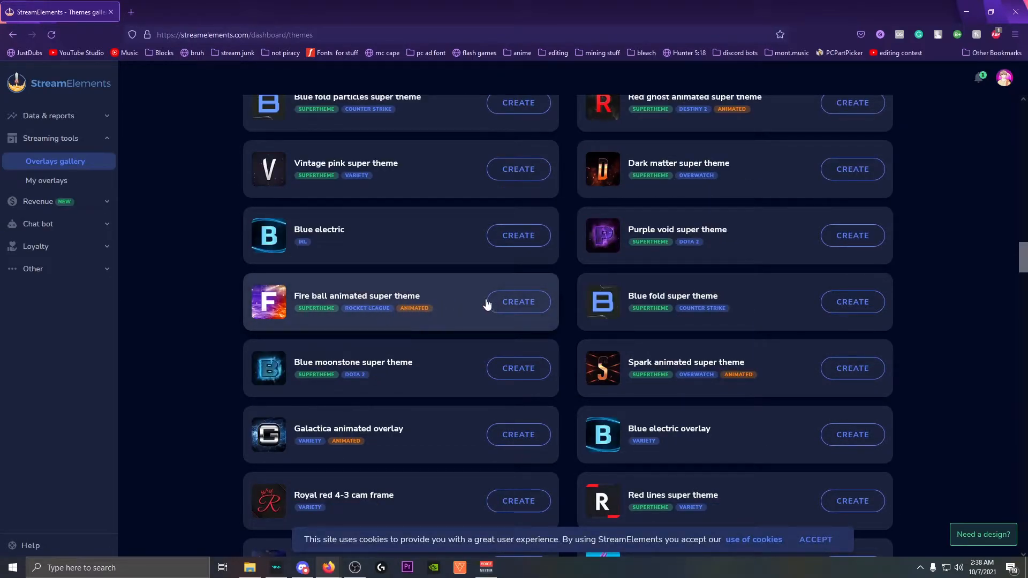
Preview the Fire ball theme's menu, starting soon, BRB and ended scenes, then create the overlay.
{"action": "left_click", "coordinate": [519, 303]}
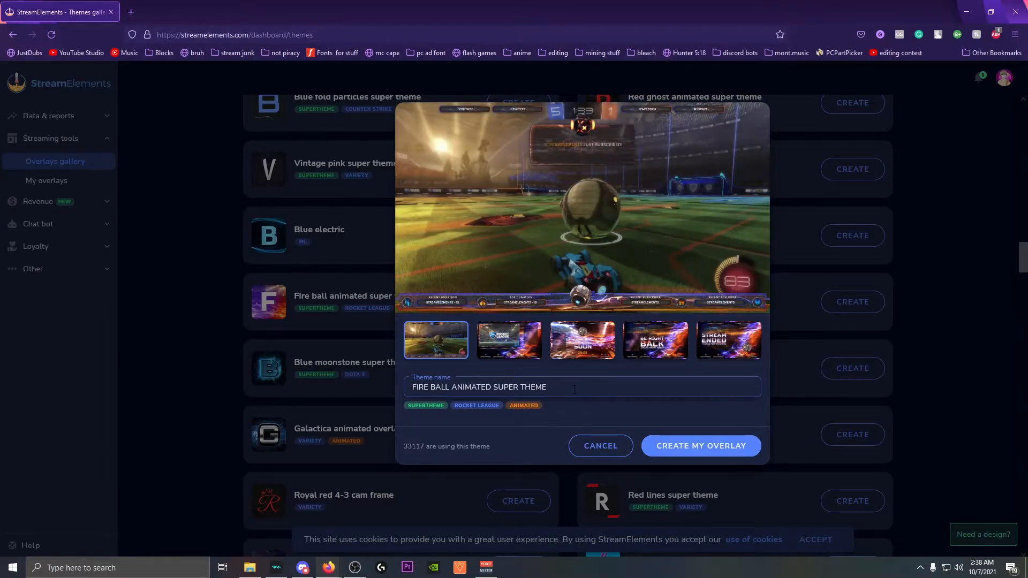
{"action": "left_click", "coordinate": [503, 345]}
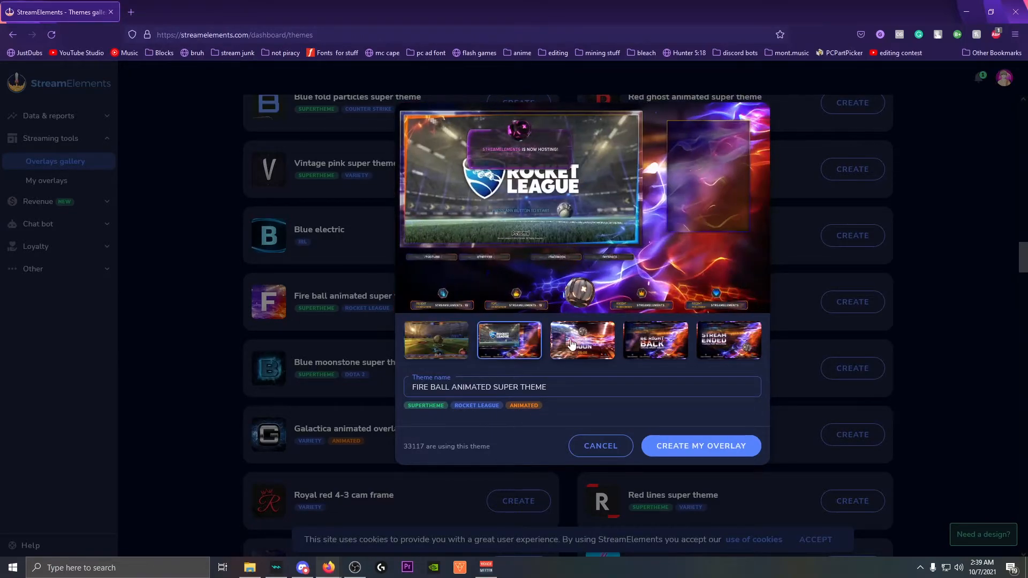
{"action": "left_click", "coordinate": [585, 343]}
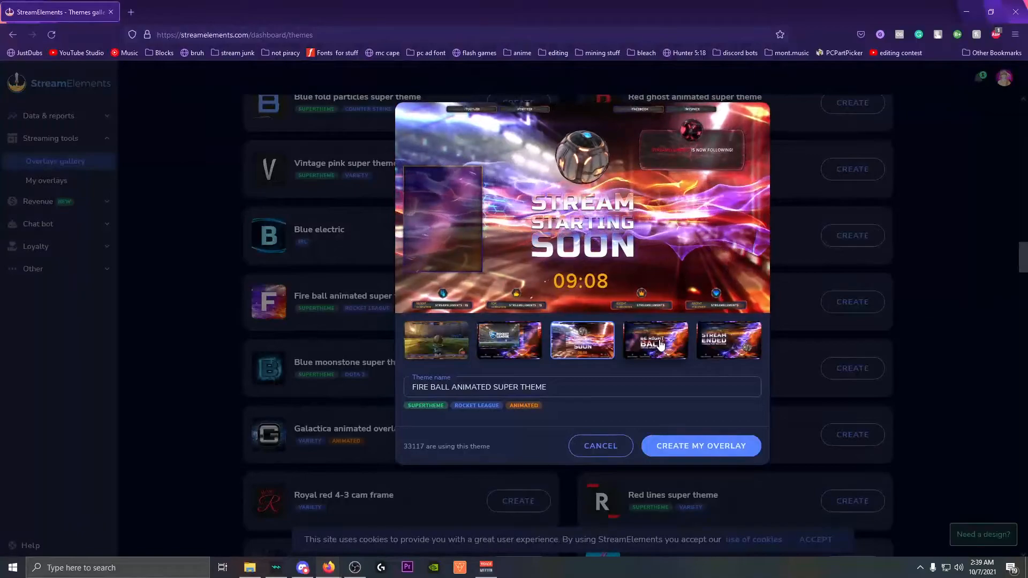
{"action": "left_click", "coordinate": [656, 345]}
{"action": "left_click", "coordinate": [705, 358]}
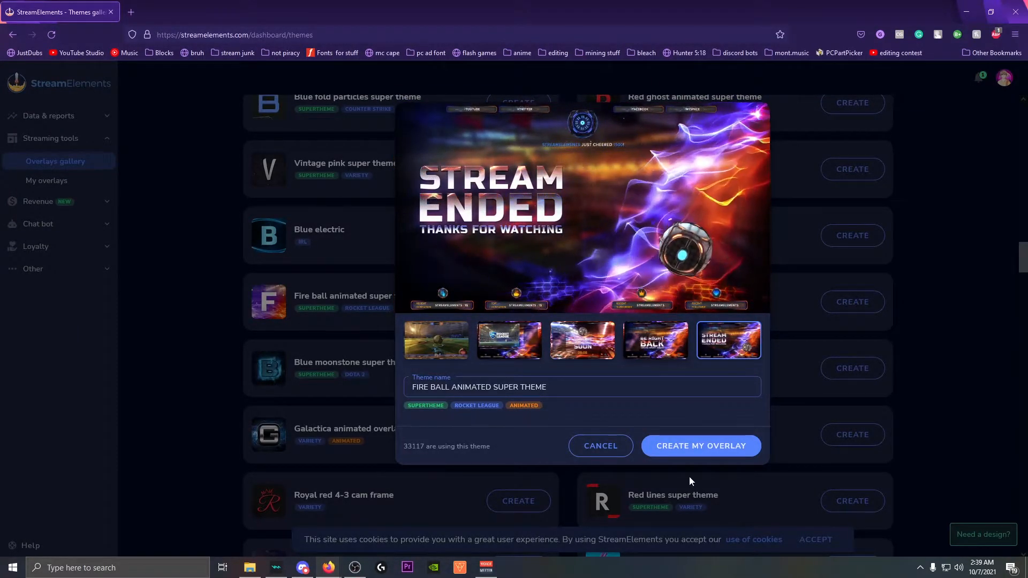
{"action": "left_click", "coordinate": [705, 447]}
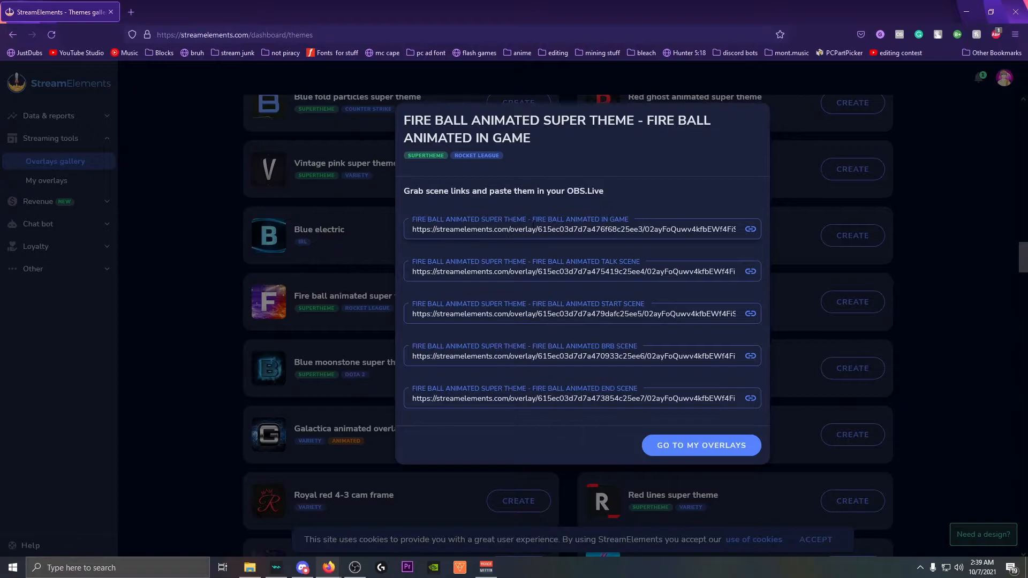
Select the whole start scene overlay link and shrink the browser window to reveal OBS.
{"action": "left_click_drag", "start_coordinate": [532, 229], "coordinate": [657, 216]}
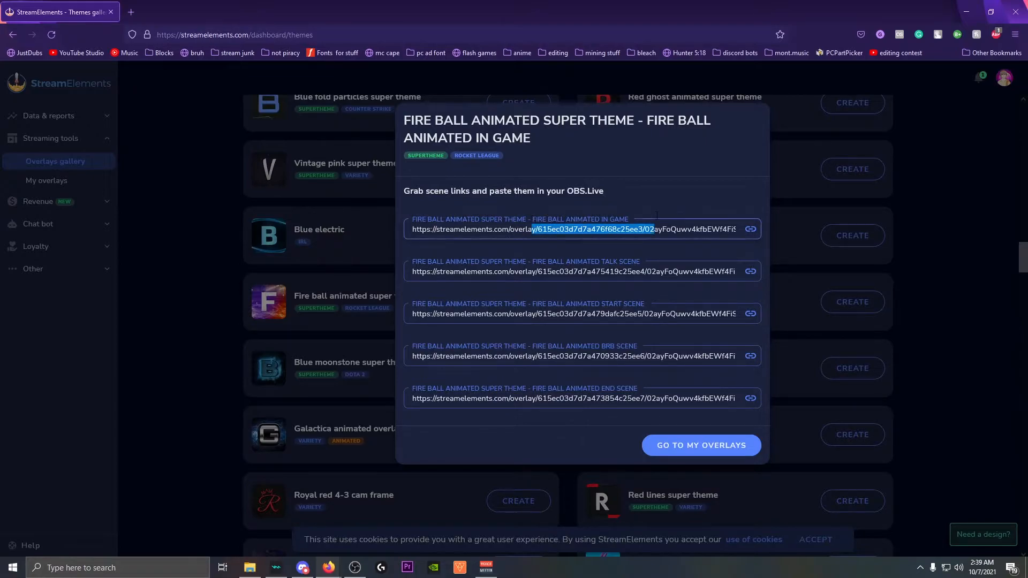
{"action": "left_click", "coordinate": [648, 209]}
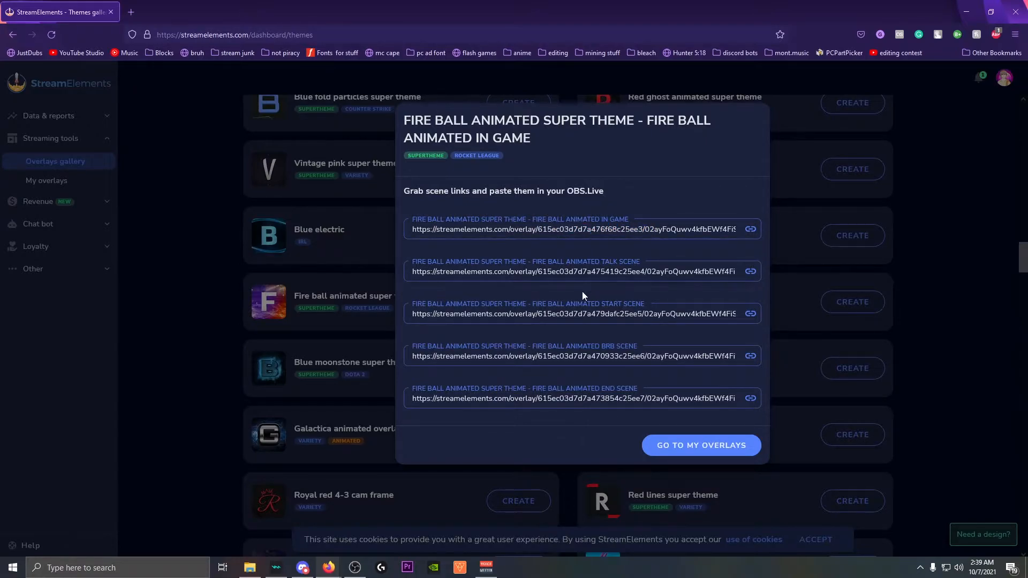
{"action": "double_click", "coordinate": [553, 315]}
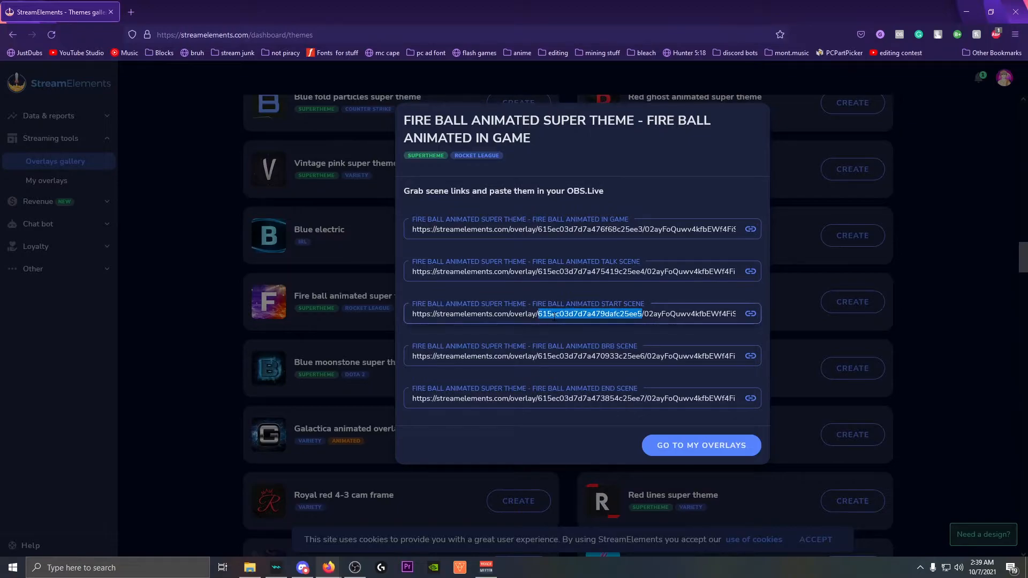
{"action": "triple_click", "coordinate": [553, 315]}
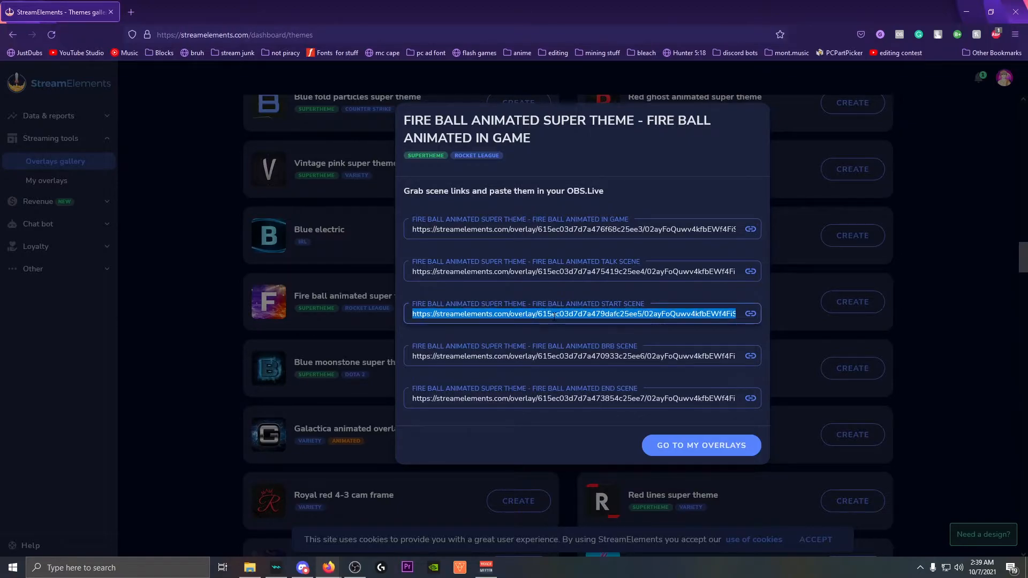
{"action": "left_click_drag", "start_coordinate": [674, 3], "coordinate": [700, 109]}
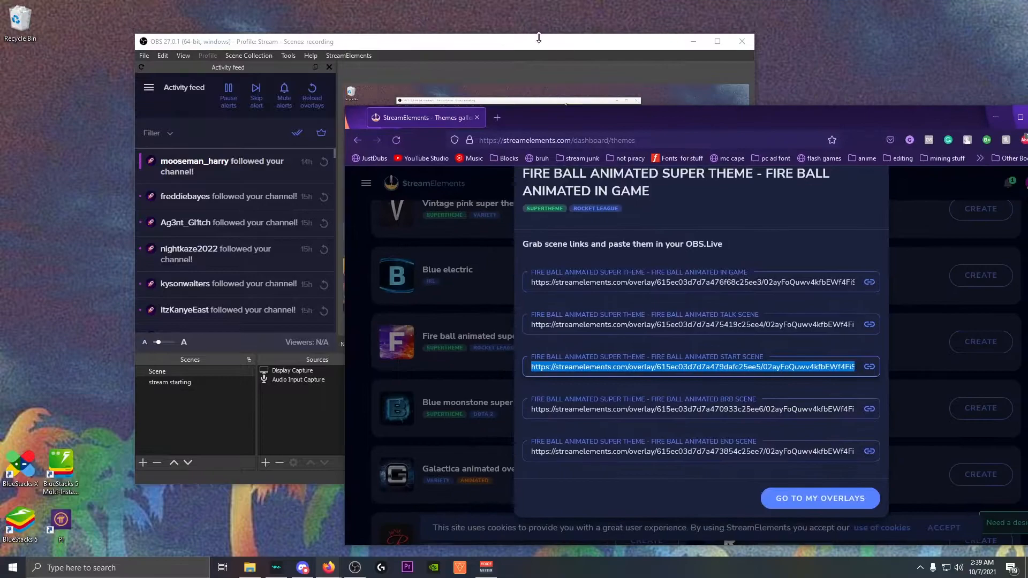
Add a Browser source to Scene with the pasted start scene overlay URL.
{"action": "left_click", "coordinate": [542, 49]}
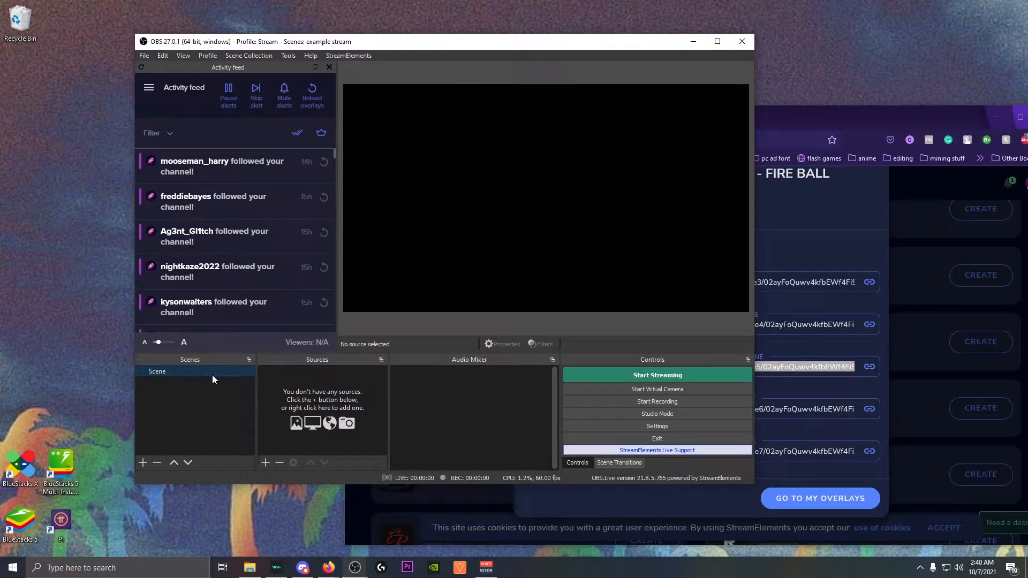
{"action": "left_click", "coordinate": [263, 461]}
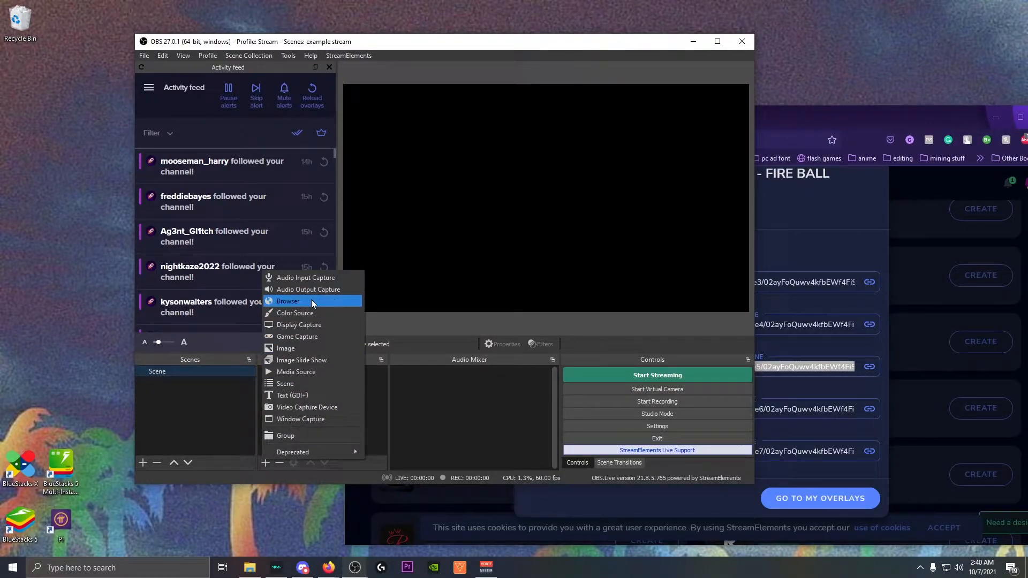
{"action": "left_click", "coordinate": [278, 301]}
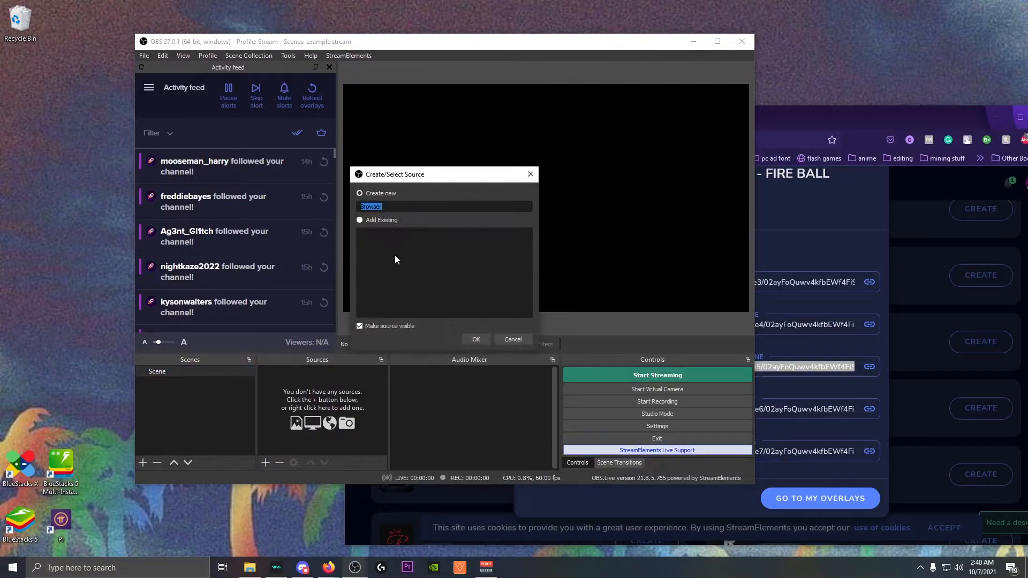
{"action": "left_click", "coordinate": [469, 342]}
{"action": "left_click_drag", "start_coordinate": [405, 309], "coordinate": [301, 309]}
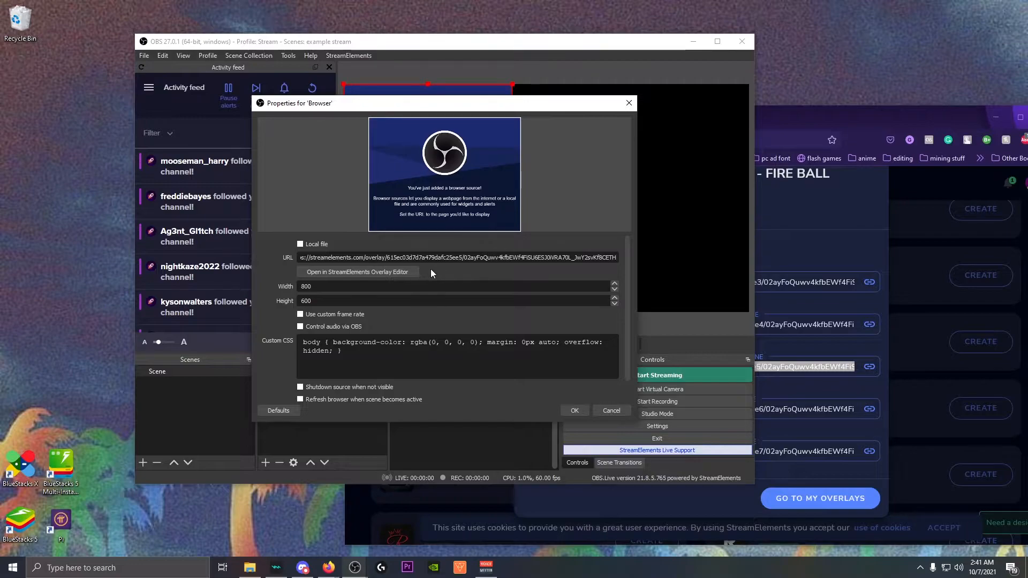
{"action": "left_click", "coordinate": [302, 245]}
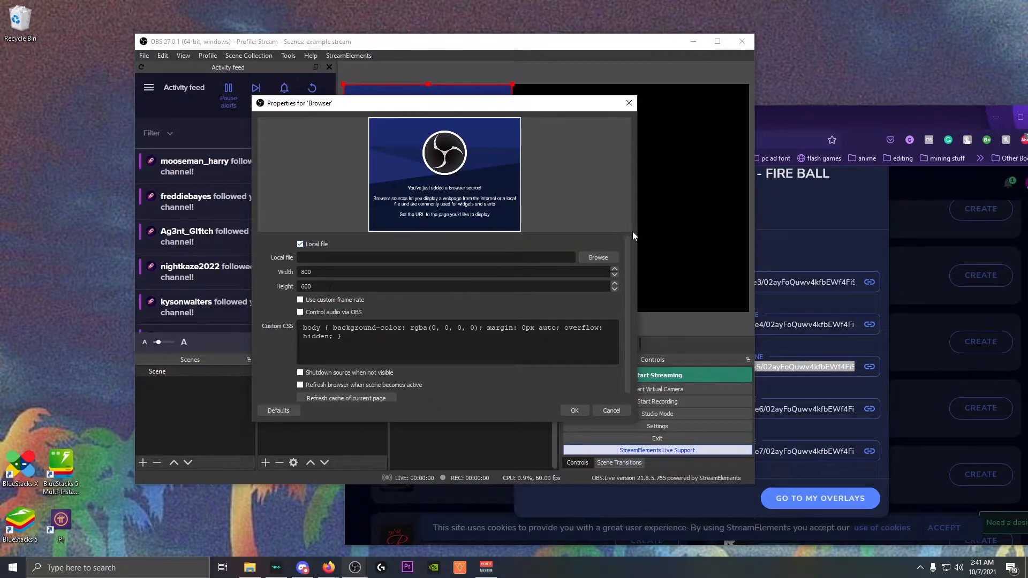
{"action": "left_click", "coordinate": [301, 245]}
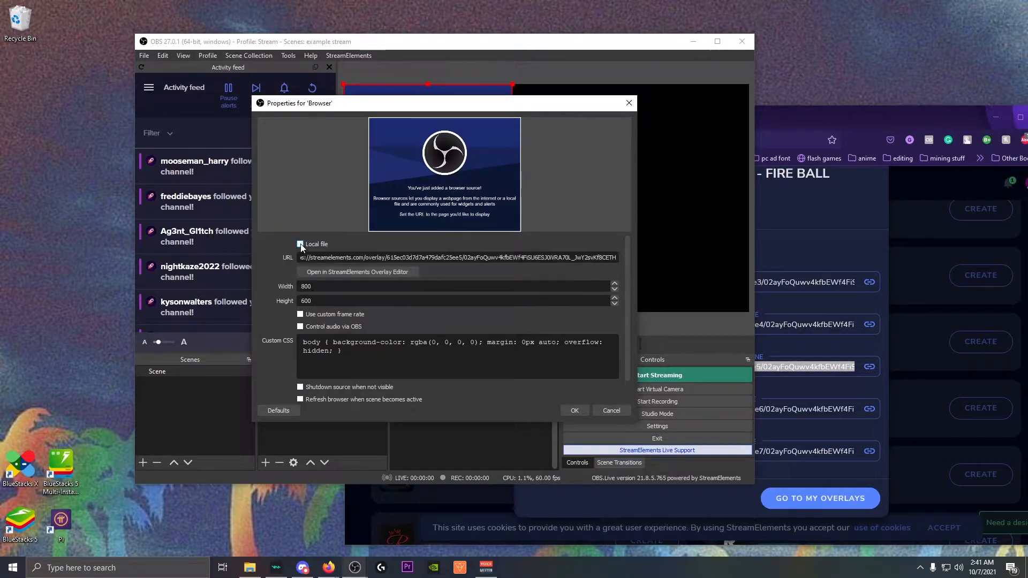
Set the Browser source size to 1920 × 1080 and confirm.
{"action": "left_click_drag", "start_coordinate": [313, 286], "coordinate": [286, 289]}
{"action": "type", "text": "1920"}
{"action": "key", "text": "Tab"}
{"action": "type", "text": "1080"}
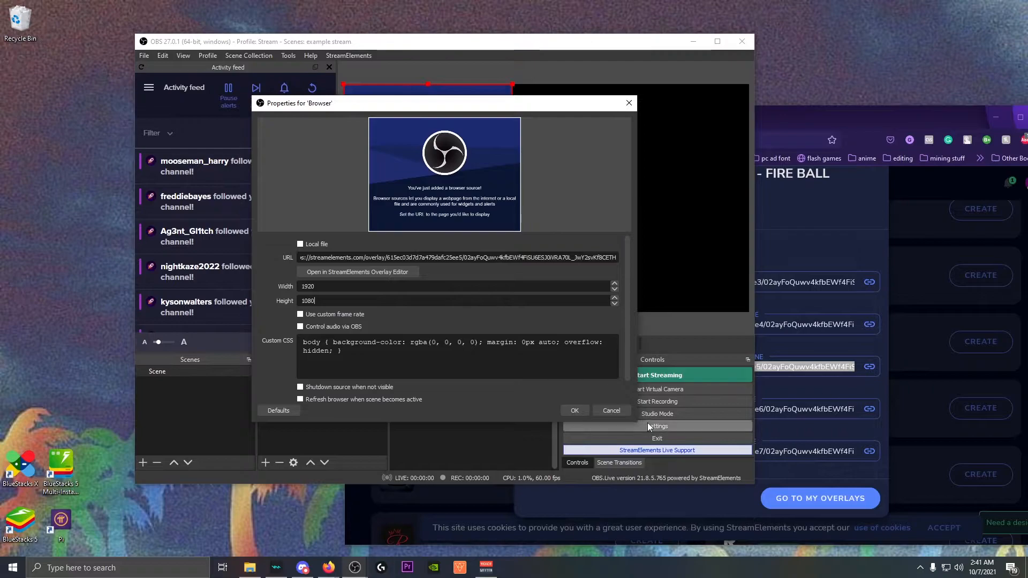
{"action": "left_click", "coordinate": [575, 413]}
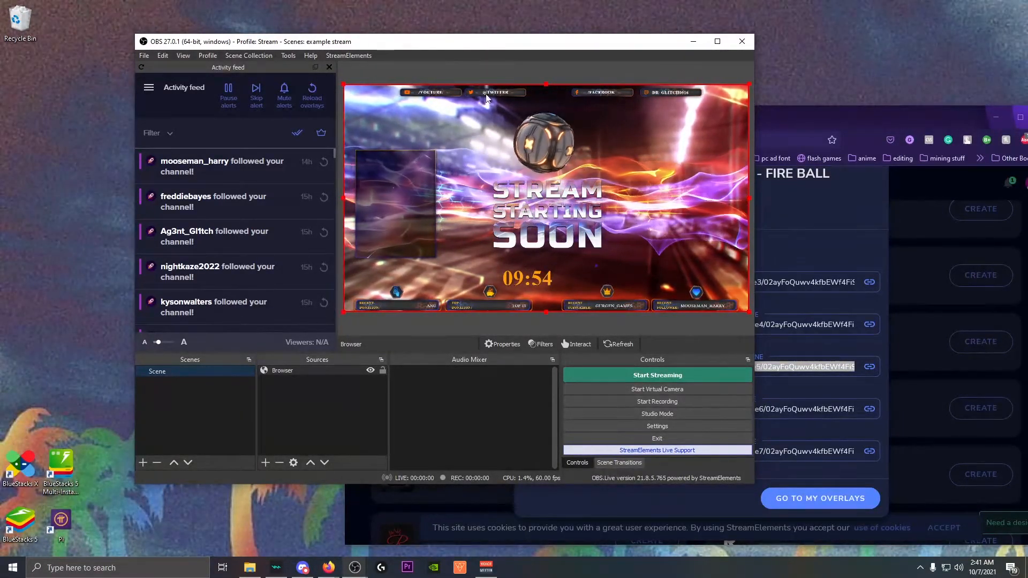
Maximise the OBS window, then restore it to a smaller size.
{"action": "left_click_drag", "start_coordinate": [523, 41], "coordinate": [489, 1]}
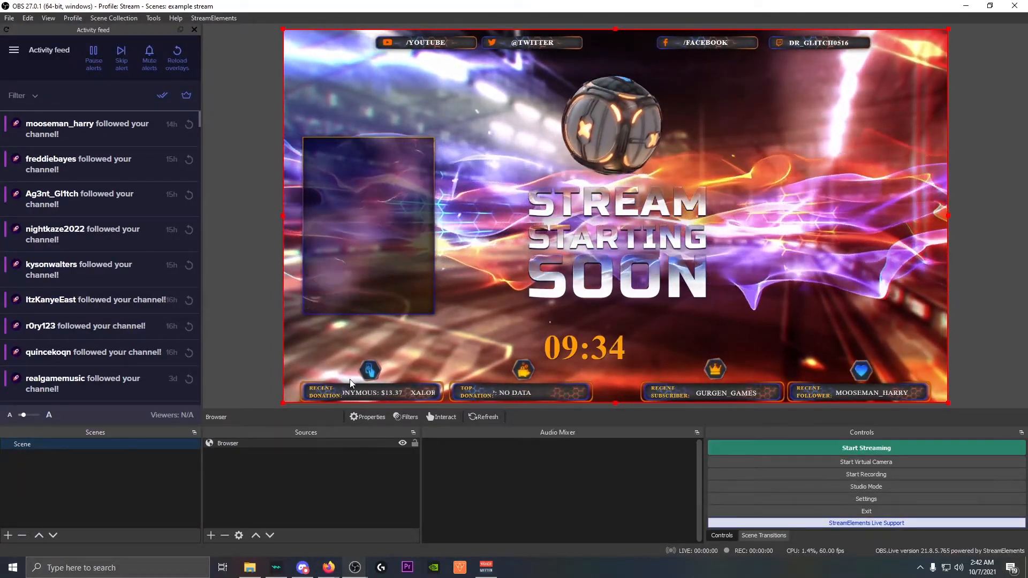
{"action": "double_click", "coordinate": [486, 8]}
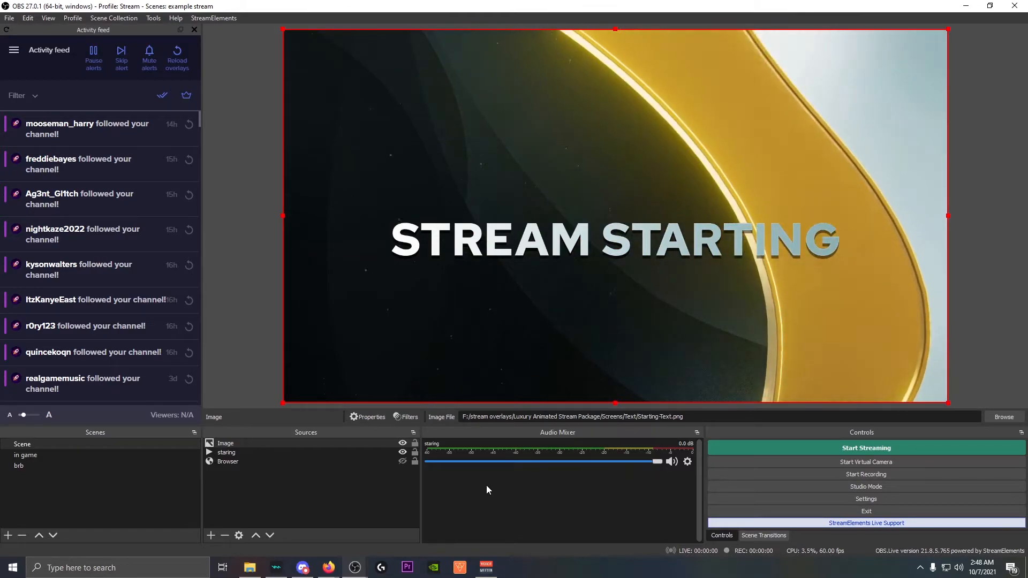
Switch to the in game scene, hide the in game1 overlay, and begin adding a source.
{"action": "left_click", "coordinate": [27, 455]}
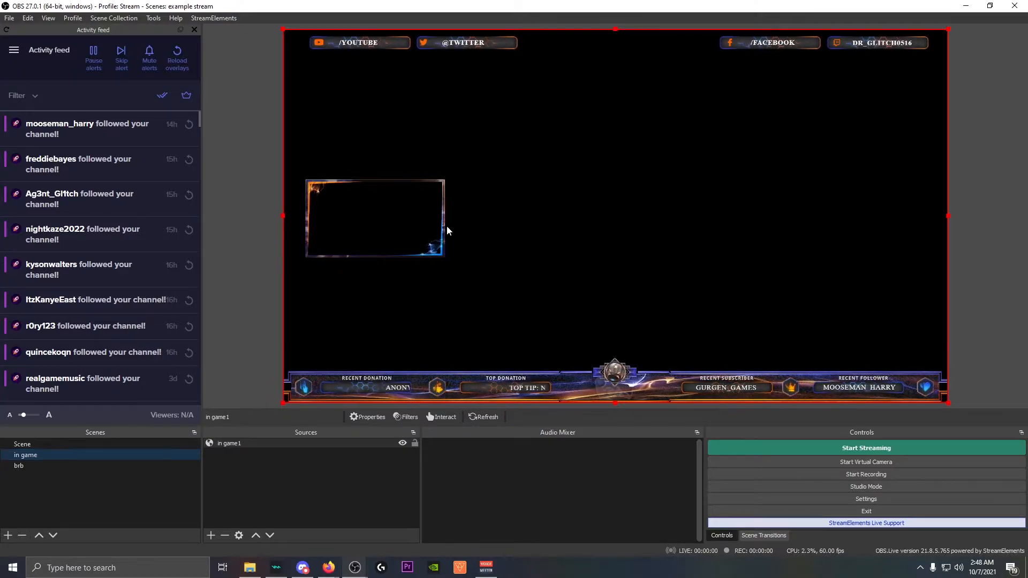
{"action": "left_click", "coordinate": [402, 444]}
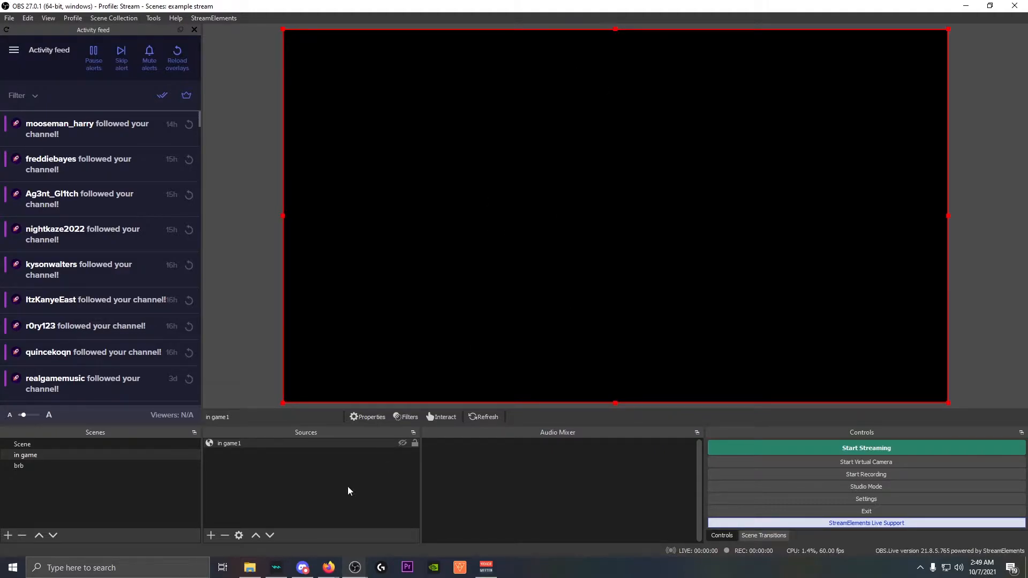
{"action": "left_click", "coordinate": [217, 535]}
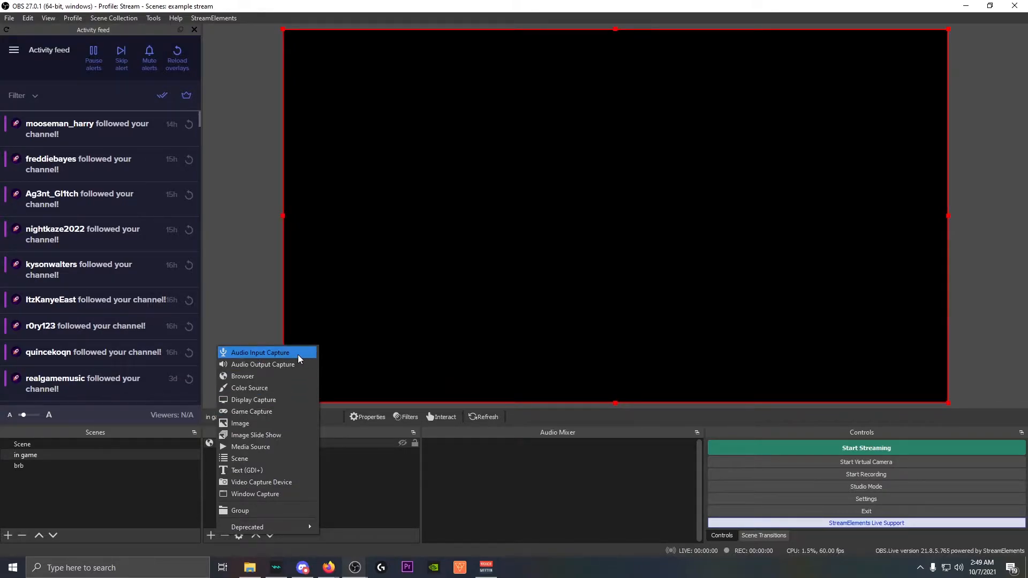
Add an Audio Input Capture named 'mic' using the Microphone (Realtek Audio USB) device.
{"action": "left_click", "coordinate": [252, 352]}
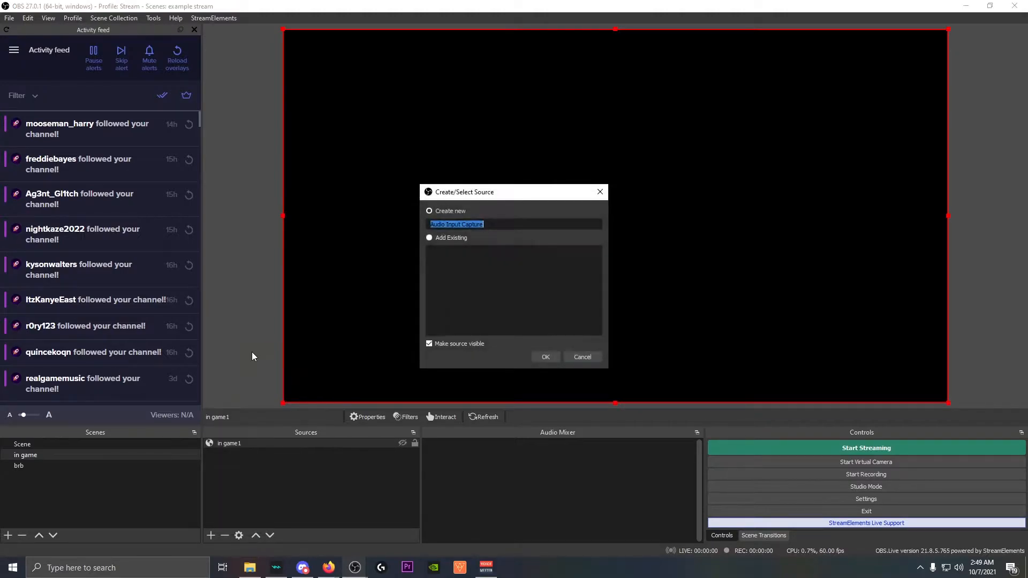
{"action": "type", "text": "mic"}
{"action": "key", "text": "Return"}
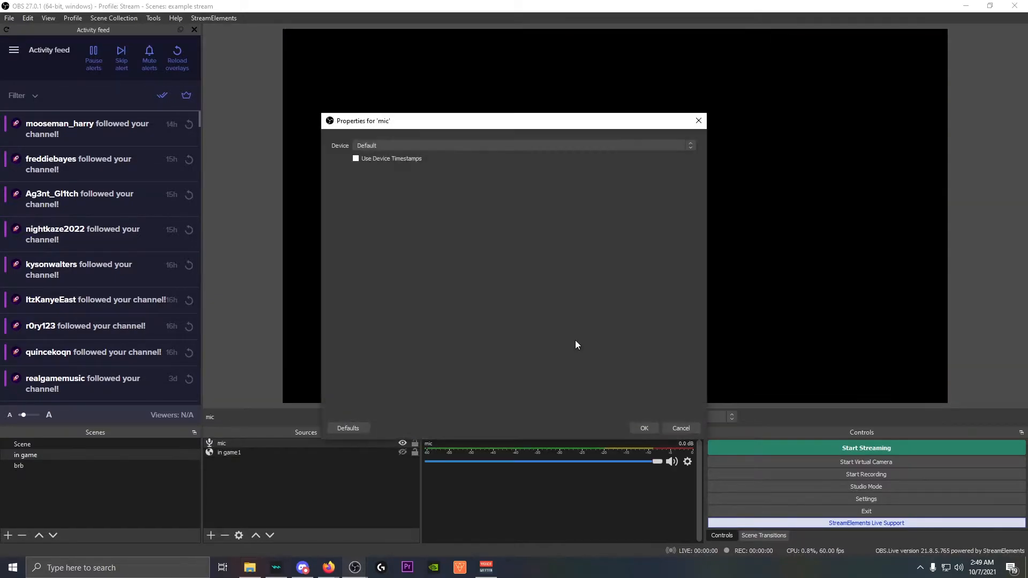
{"action": "left_click", "coordinate": [502, 147]}
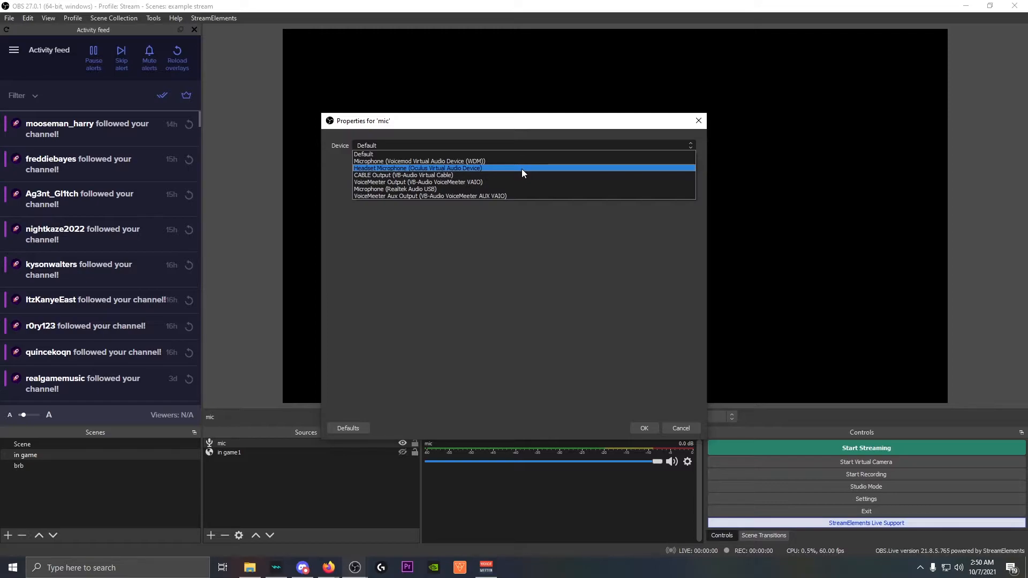
{"action": "left_click", "coordinate": [386, 189]}
{"action": "left_click", "coordinate": [641, 429]}
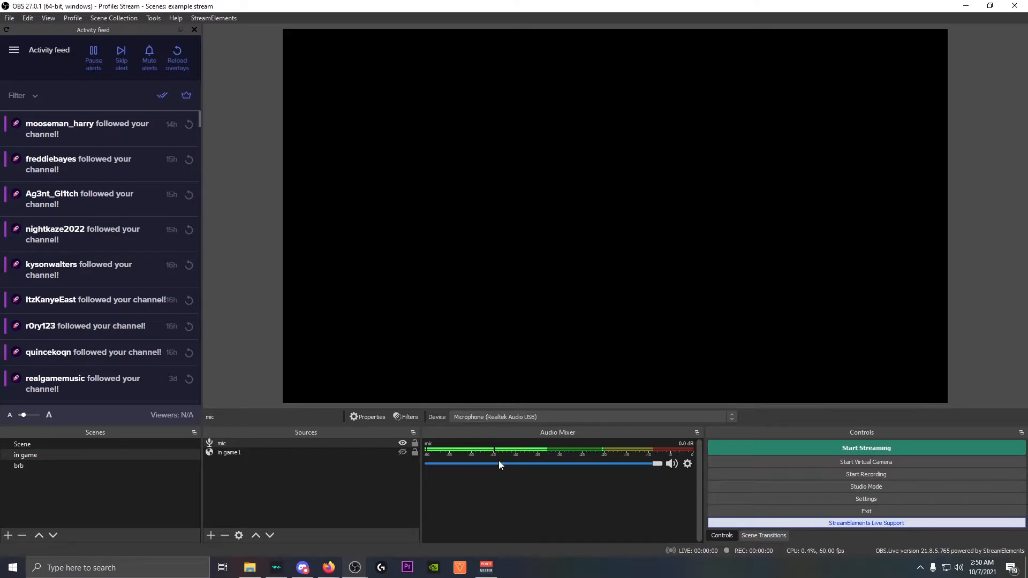
Mute the mic in the Audio Mixer and slide the filters window off screen.
{"action": "left_click", "coordinate": [670, 463]}
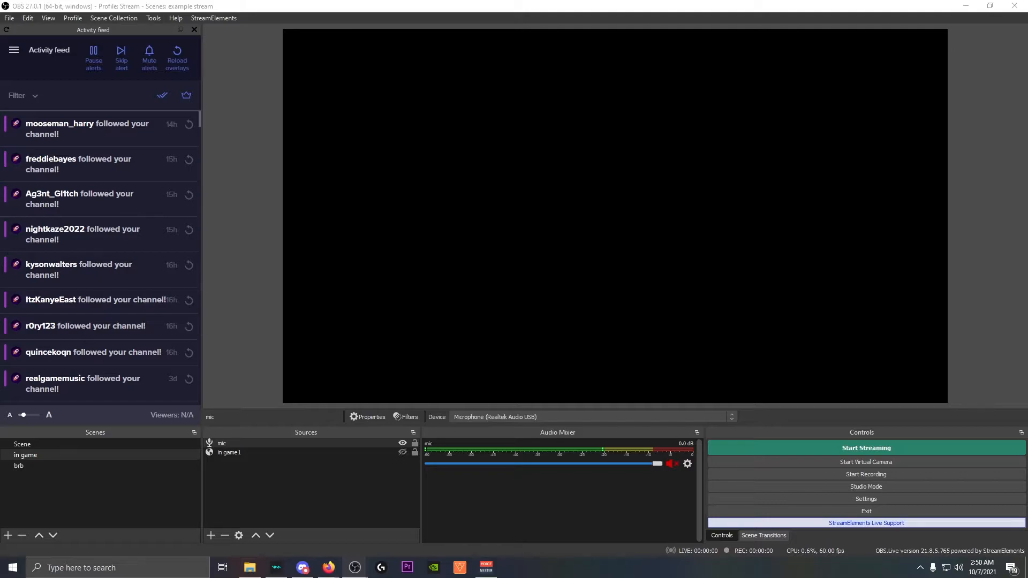
{"action": "left_click_drag", "start_coordinate": [1027, 150], "coordinate": [1027, 24]}
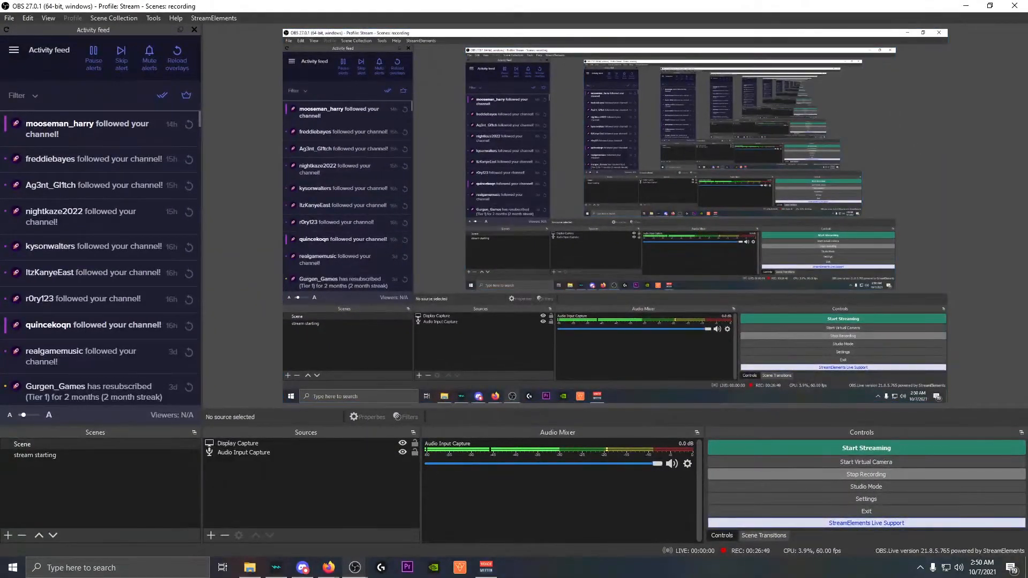
Bring back the Audio Input Capture filters window and enable its Noise Suppression filter.
{"action": "left_click_drag", "start_coordinate": [1027, 91], "coordinate": [136, 46]}
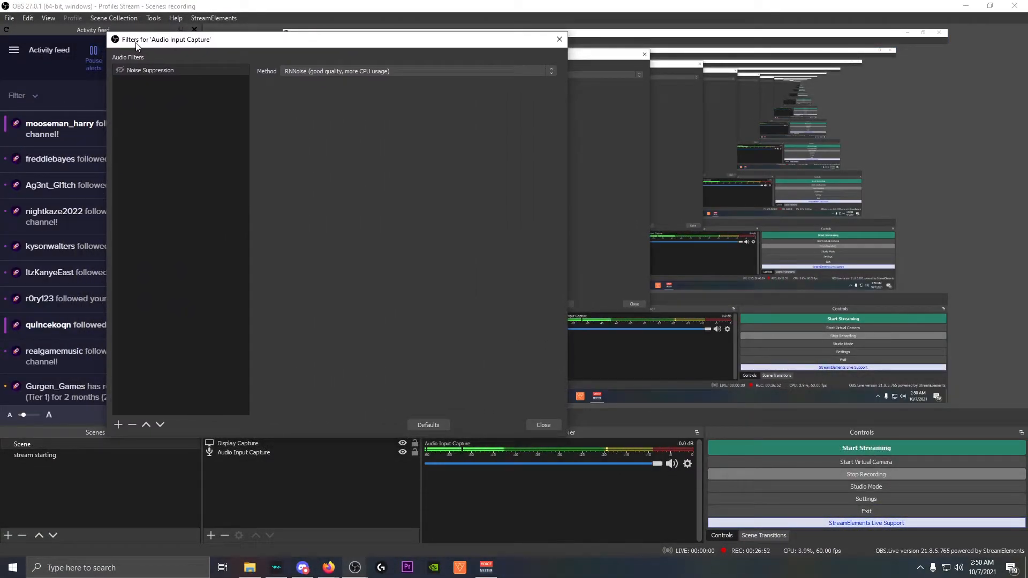
{"action": "left_click", "coordinate": [119, 70]}
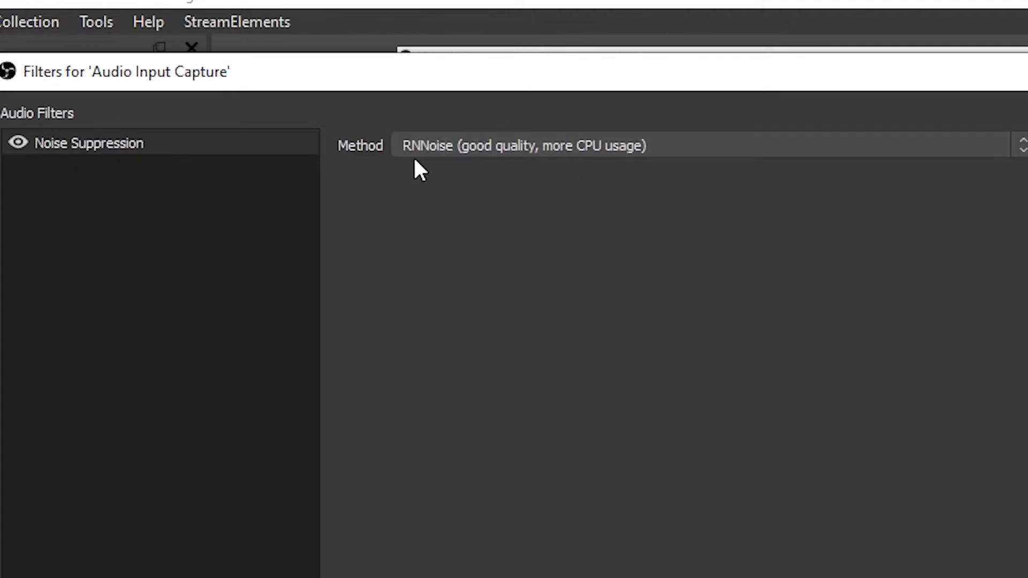
Try the Speex method with its Suppression Level slider, then switch back to RNNoise.
{"action": "left_click", "coordinate": [432, 155]}
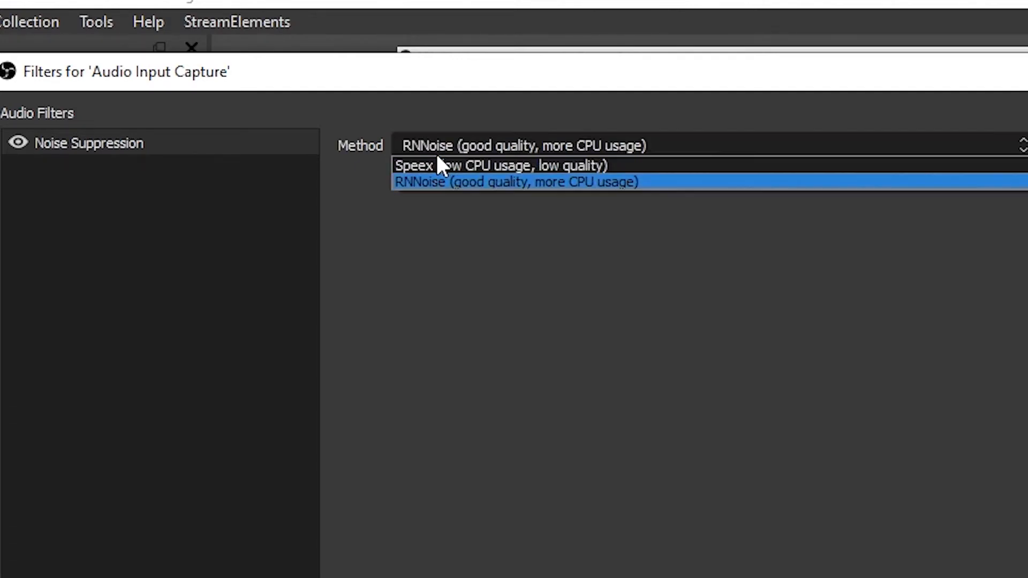
{"action": "left_click", "coordinate": [397, 168]}
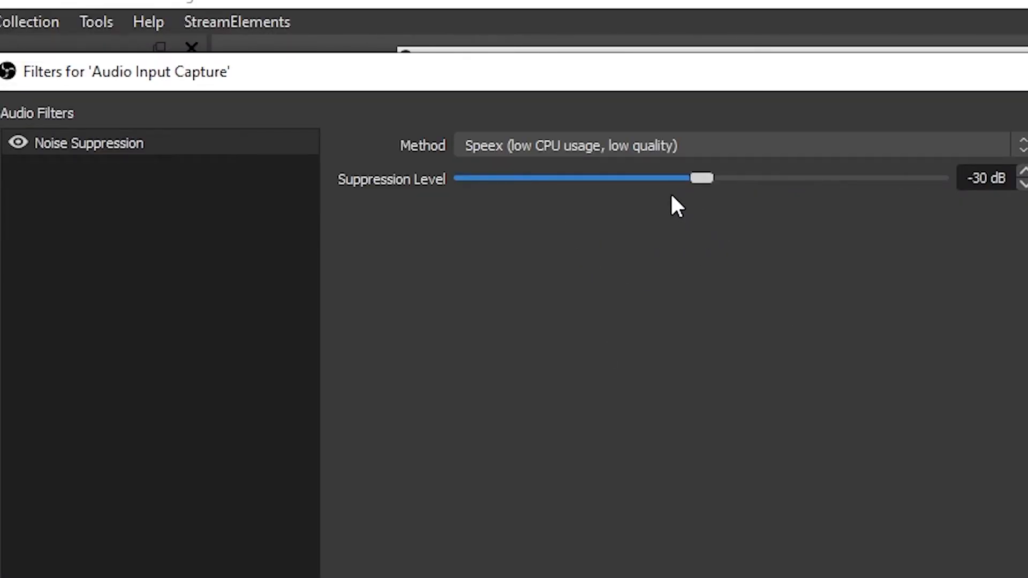
{"action": "left_click_drag", "start_coordinate": [712, 179], "coordinate": [92, 167]}
{"action": "left_click_drag", "start_coordinate": [152, 182], "coordinate": [682, 207]}
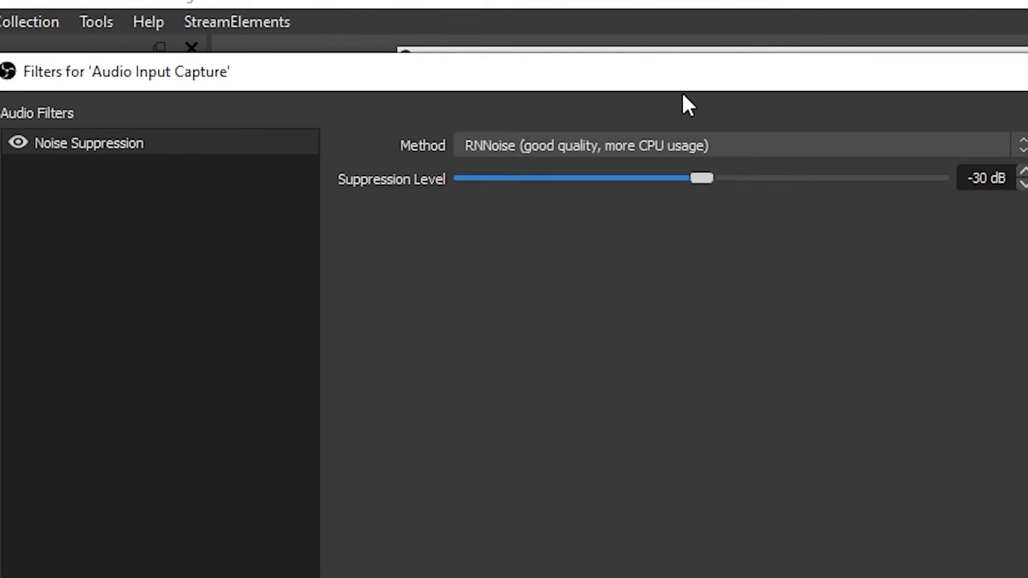
{"action": "left_click", "coordinate": [694, 149]}
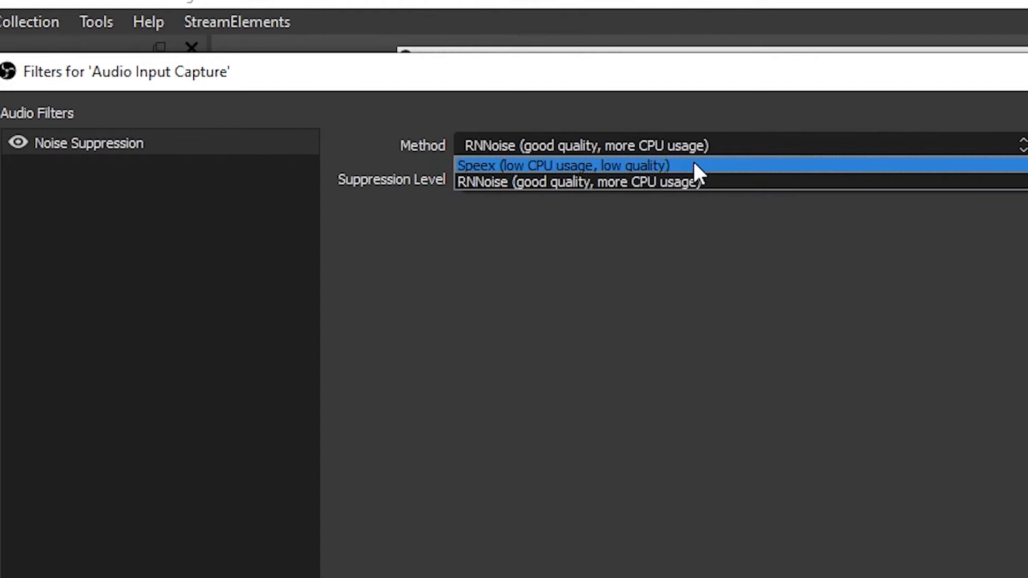
{"action": "left_click", "coordinate": [695, 183]}
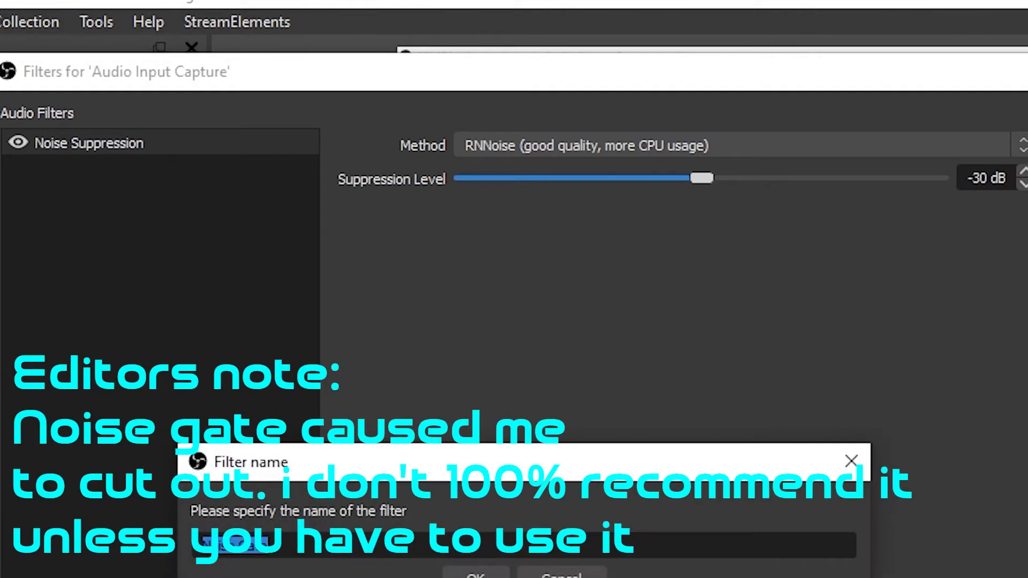
Add the Noise Gate filter and drag its open threshold to -43 dB.
{"action": "left_click", "coordinate": [475, 576]}
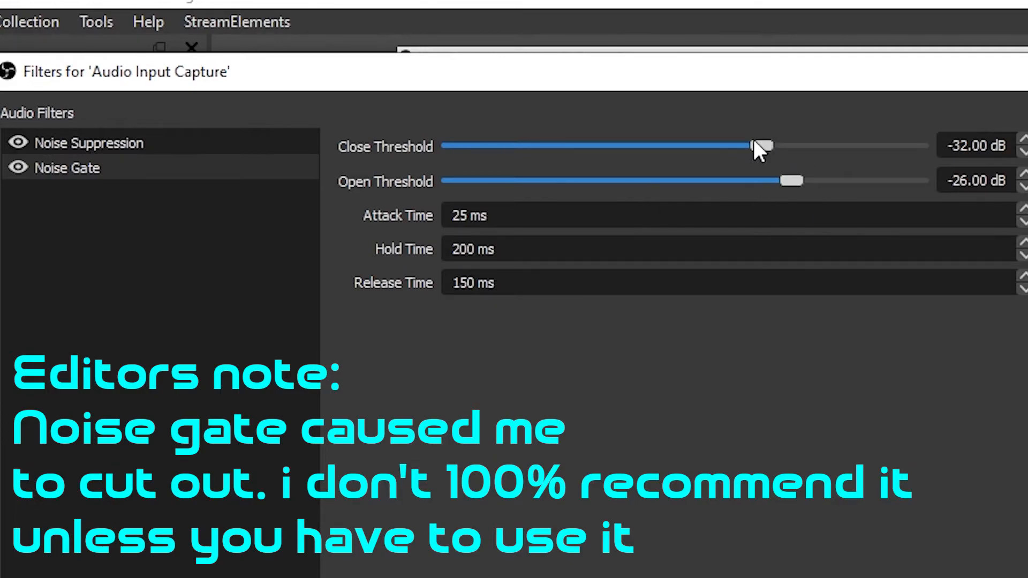
{"action": "left_click_drag", "start_coordinate": [791, 177], "coordinate": [706, 185]}
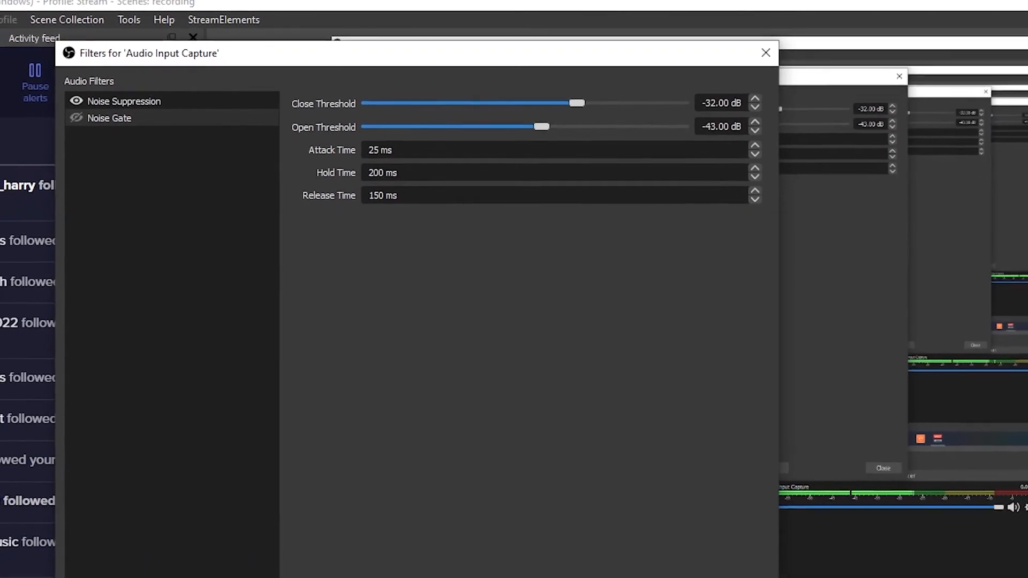
{"action": "left_click", "coordinate": [90, 567]}
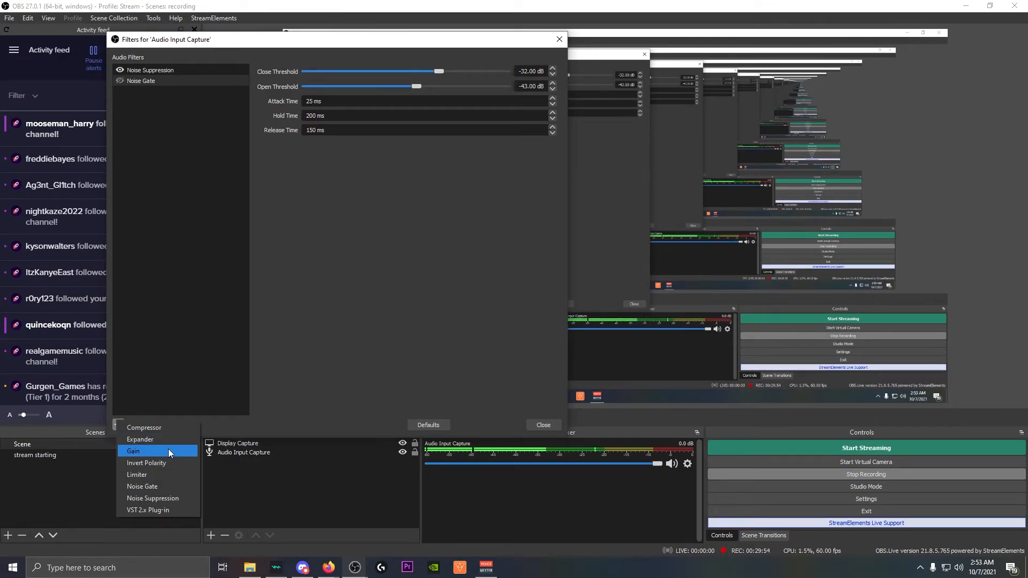
Add a Gain filter raised to 10 dB on the mic and close the filters window.
{"action": "left_click", "coordinate": [168, 449]}
{"action": "left_click", "coordinate": [316, 257]}
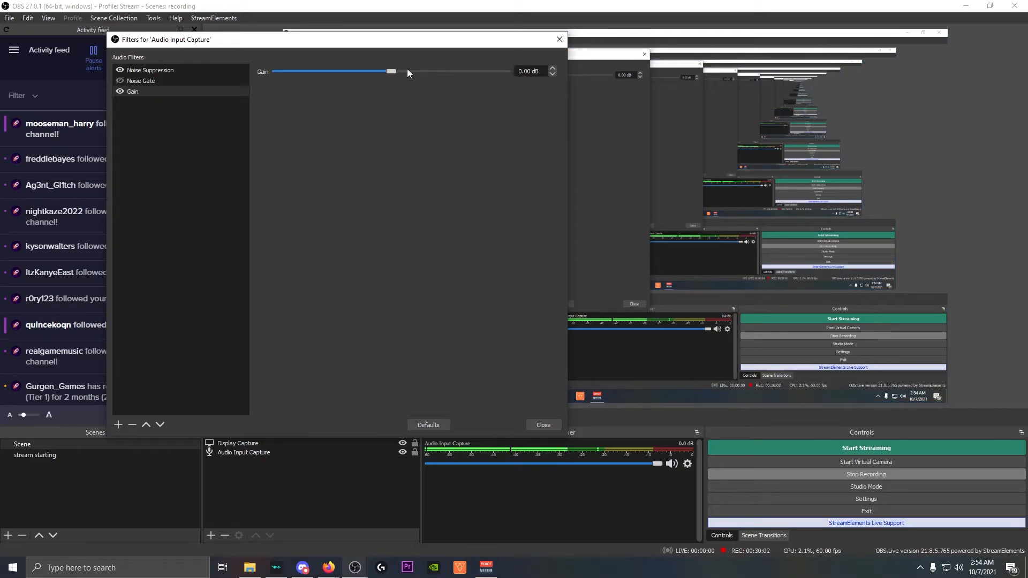
{"action": "left_click_drag", "start_coordinate": [394, 70], "coordinate": [433, 72]}
{"action": "left_click", "coordinate": [545, 428]}
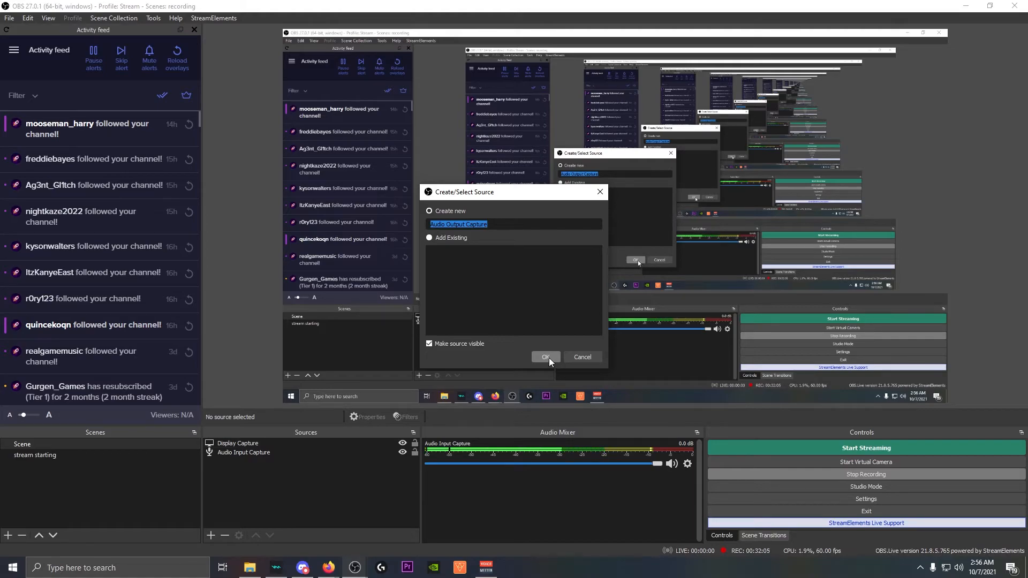
Create the Audio Output Capture source with device CABLE Input (VB-Audio Virtual Cable).
{"action": "left_click", "coordinate": [548, 358]}
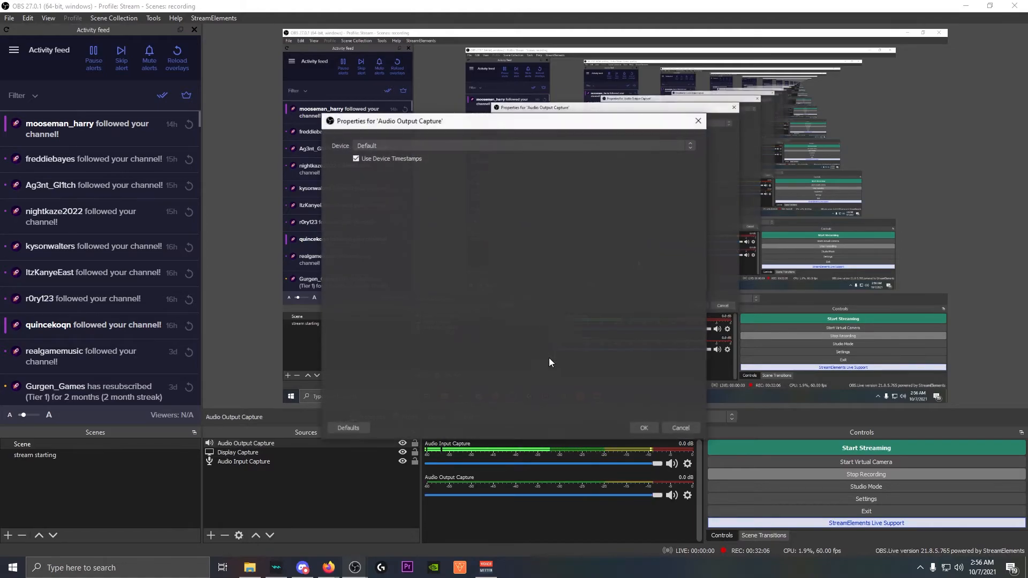
{"action": "left_click", "coordinate": [385, 142]}
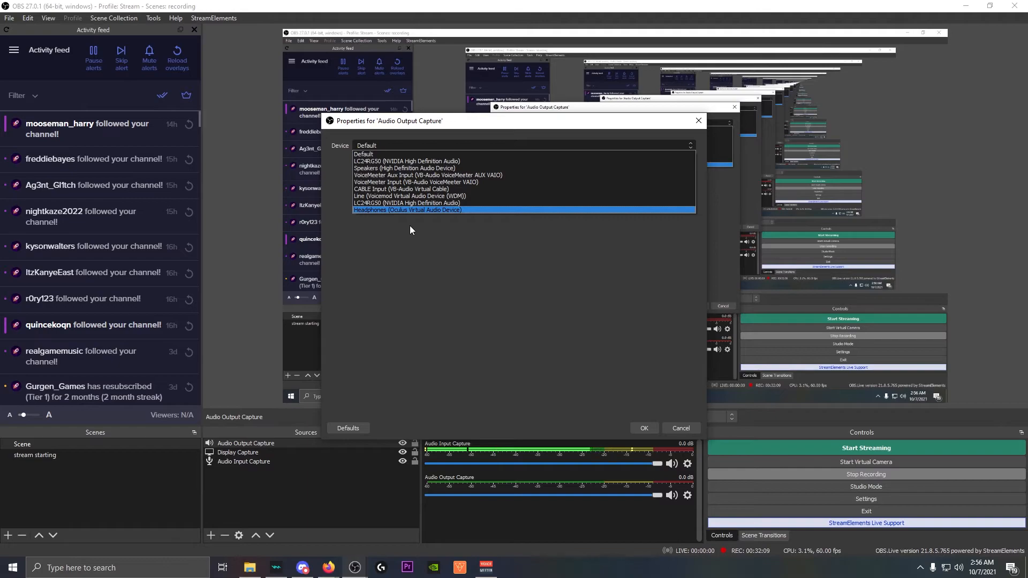
{"action": "left_click", "coordinate": [474, 189]}
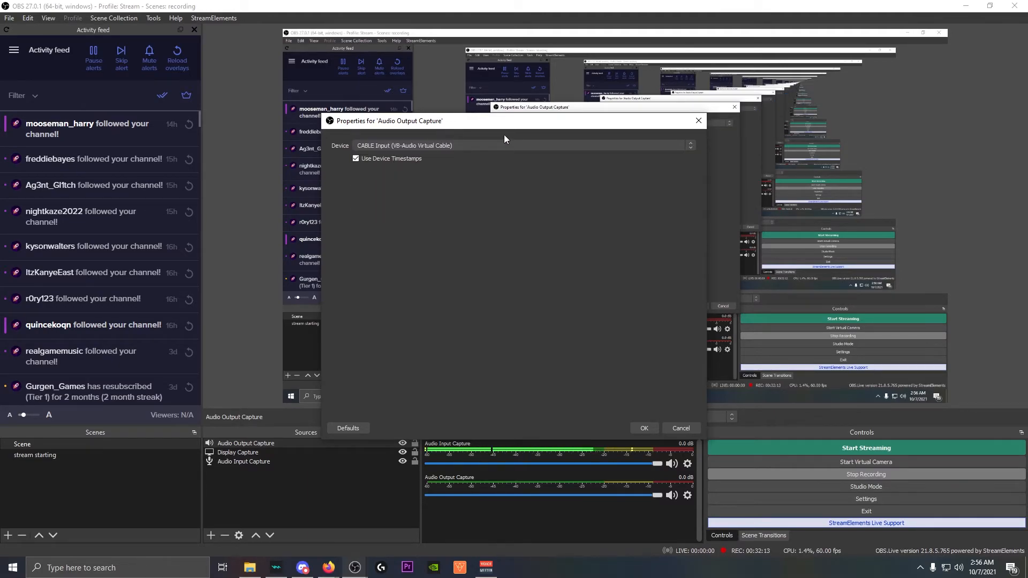
{"action": "left_click", "coordinate": [640, 429]}
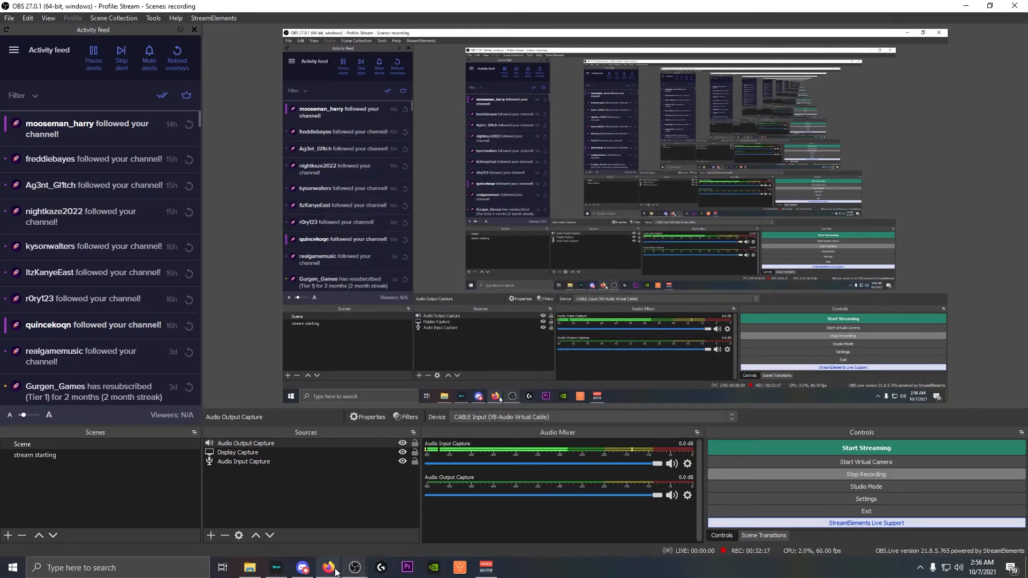
Bring Firefox forward and open YouTube Music in a new tab.
{"action": "mouse_move", "coordinate": [328, 566]}
{"action": "left_click", "coordinate": [375, 529]}
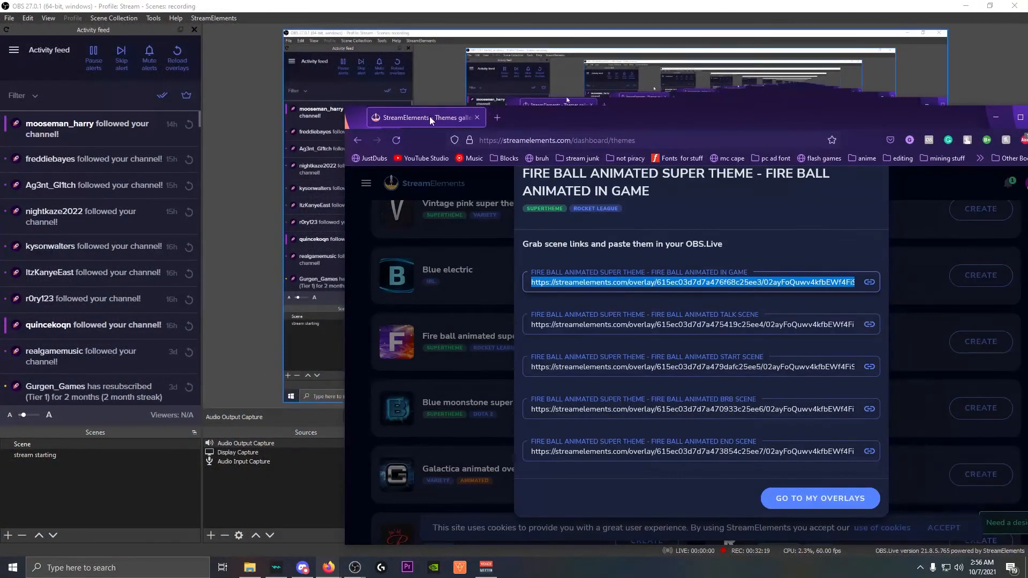
{"action": "left_click", "coordinate": [497, 118]}
{"action": "left_click", "coordinate": [479, 158]}
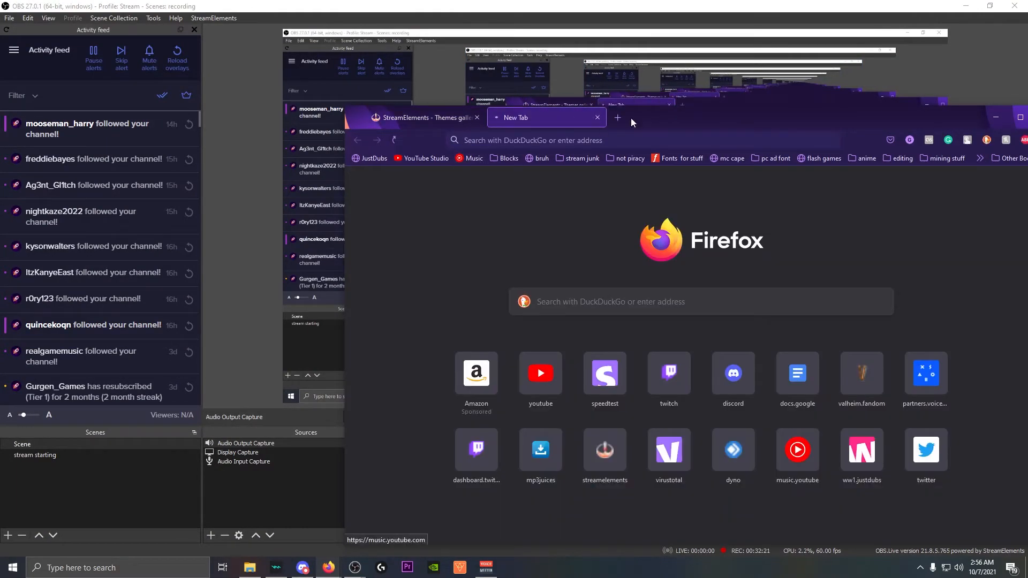
Play Jake Hill's 'dying lately (Full Album)' and bring up VoiceMeeter Banana.
{"action": "left_click_drag", "start_coordinate": [662, 118], "coordinate": [663, 59]}
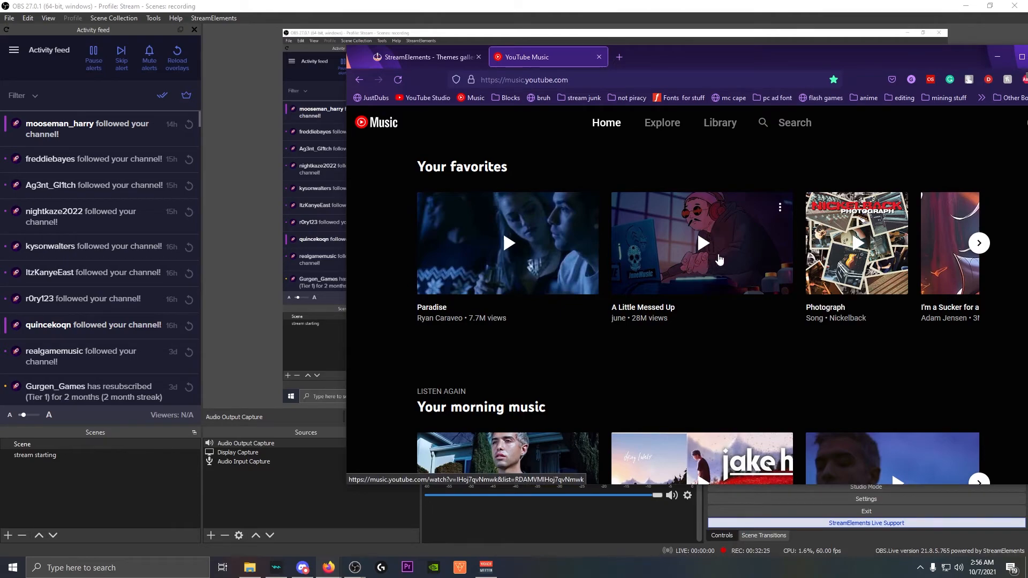
{"action": "scroll", "coordinate": [695, 271], "scroll_direction": "down", "scroll_amount": 3}
{"action": "left_click", "coordinate": [691, 328]}
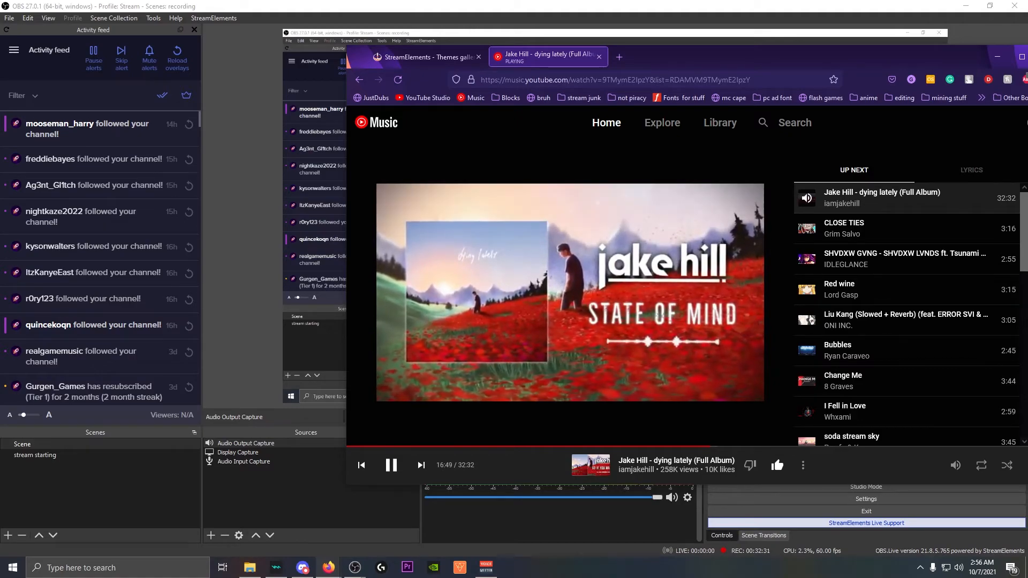
{"action": "left_click", "coordinate": [486, 567]}
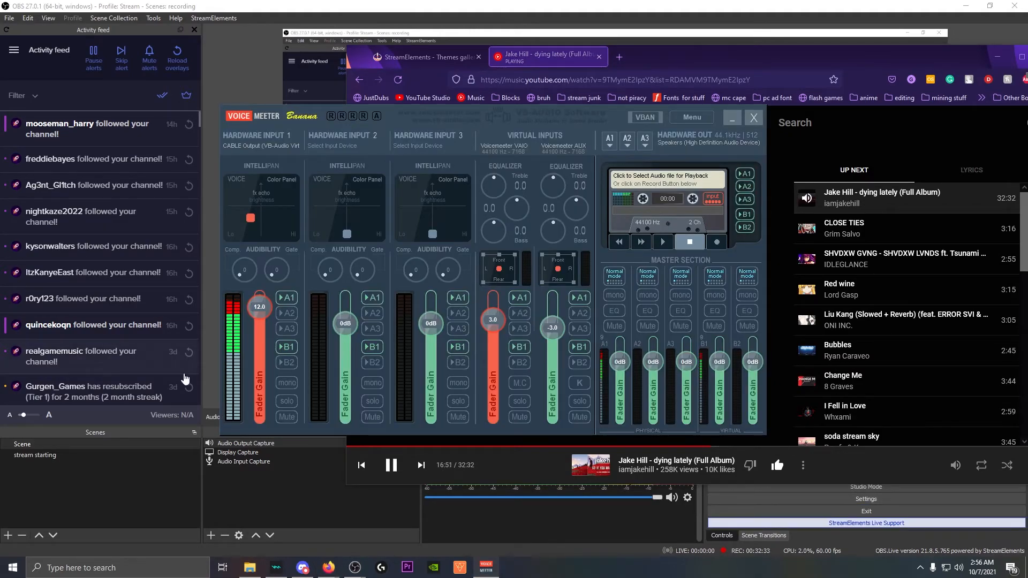
Reset VoiceMeeter's Hardware Input 1 gain to 0 dB and mute OBS's Audio Output Capture.
{"action": "double_click", "coordinate": [266, 390]}
{"action": "scroll", "coordinate": [266, 389], "scroll_direction": "down", "scroll_amount": 6}
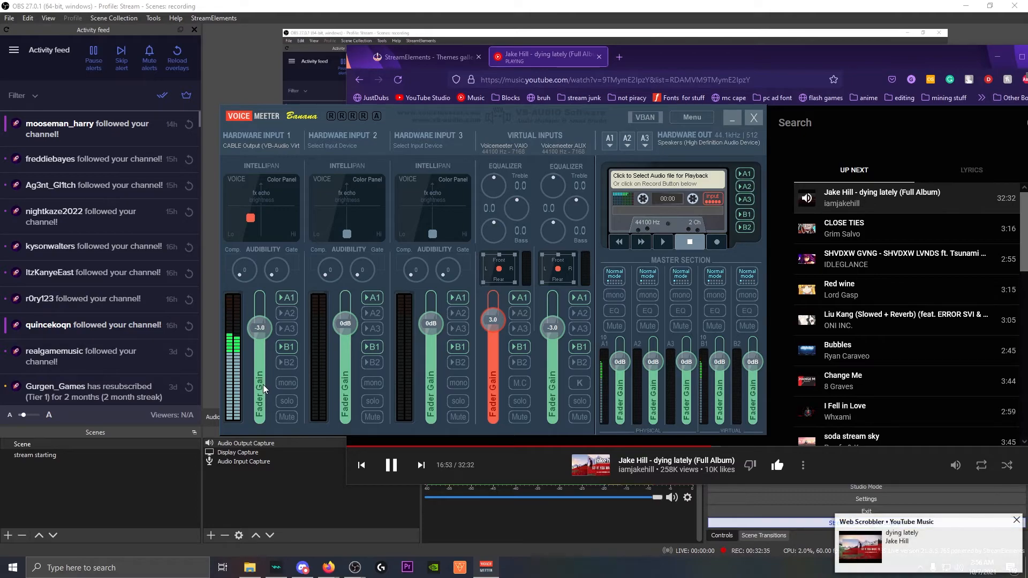
{"action": "left_click", "coordinate": [729, 117]}
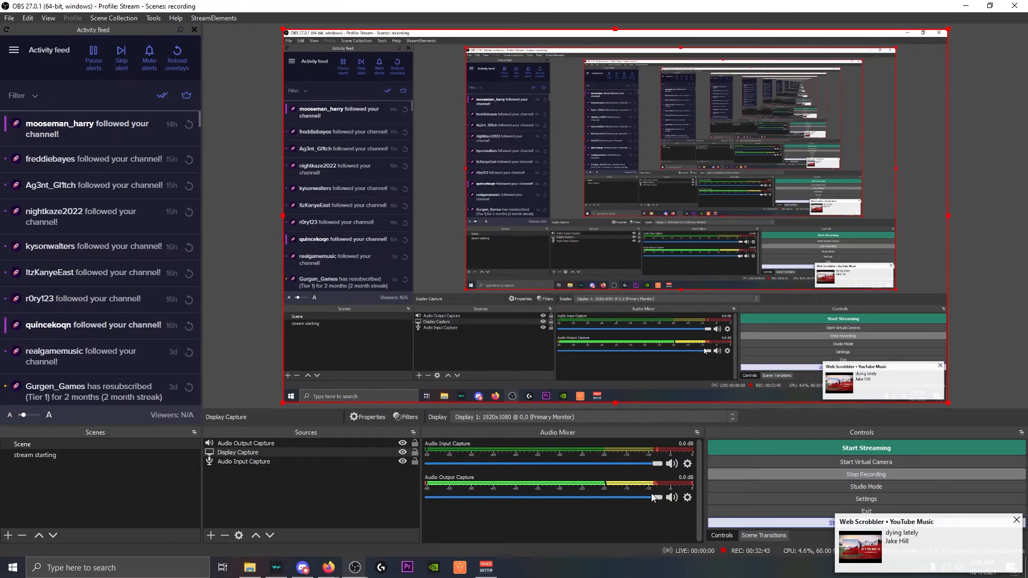
{"action": "left_click", "coordinate": [669, 498]}
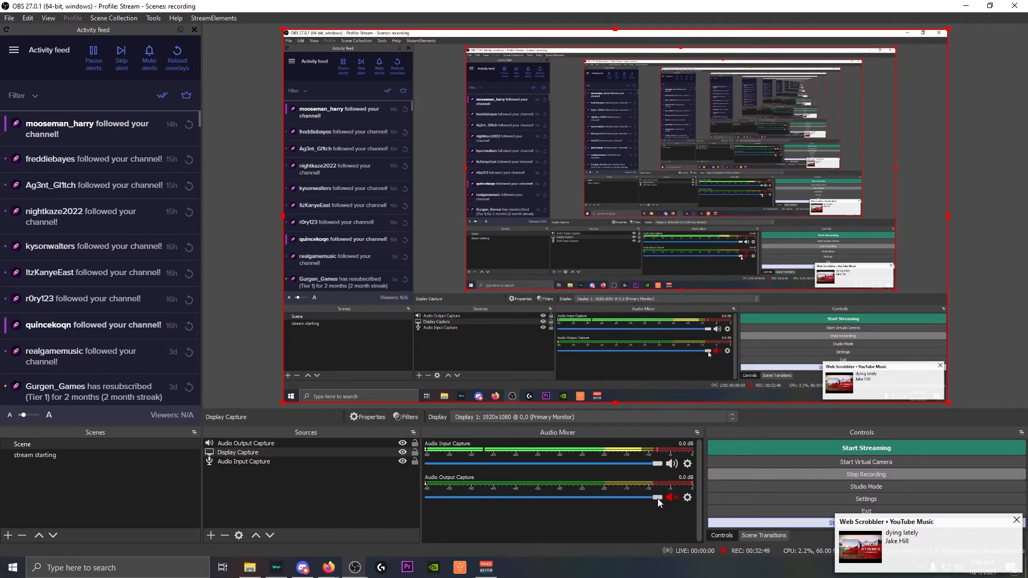
Lower VoiceMeeter's Hardware Input 1 gain to -27 dB and return to OBS.
{"action": "left_click", "coordinate": [486, 568]}
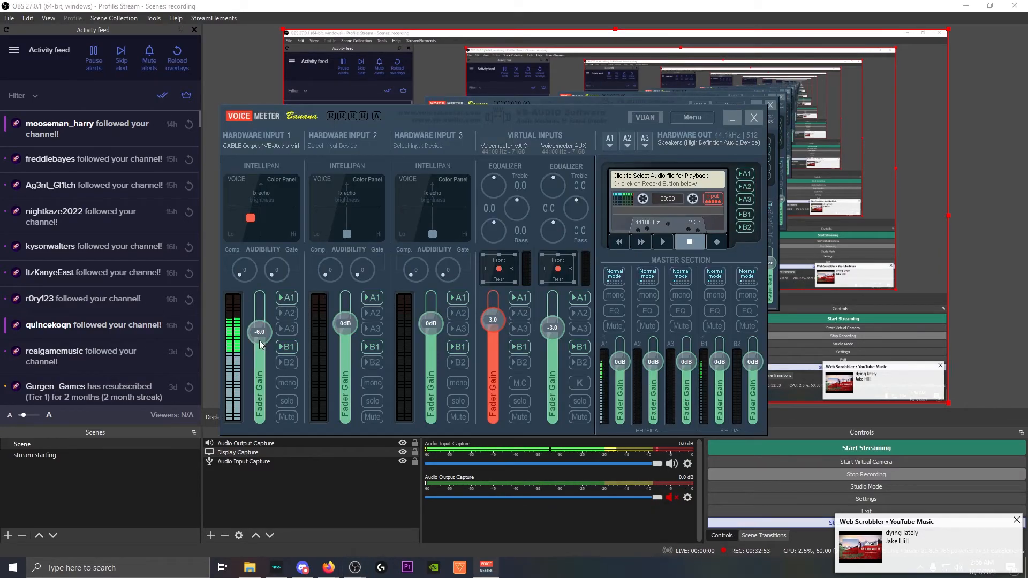
{"action": "left_click_drag", "start_coordinate": [259, 344], "coordinate": [259, 373]}
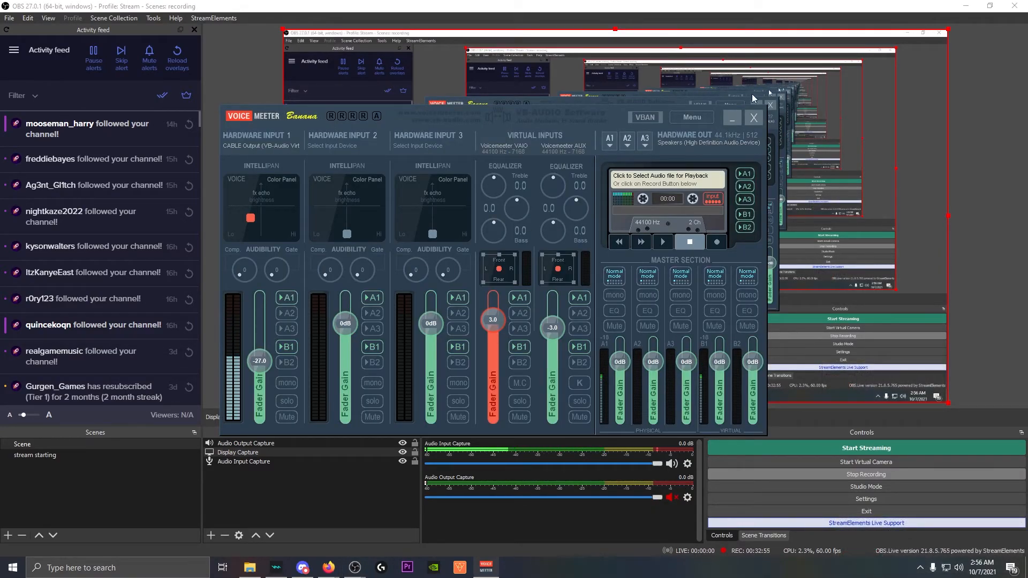
{"action": "left_click", "coordinate": [732, 119]}
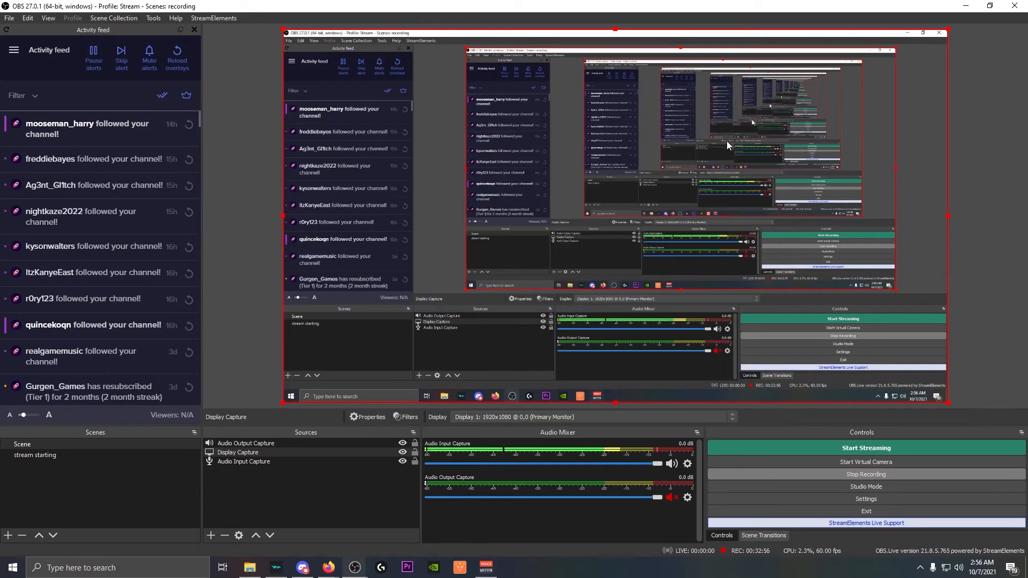
Unmute the Audio Output Capture and pull its fader down to -54.6 dB.
{"action": "left_click", "coordinate": [670, 499]}
{"action": "left_click_drag", "start_coordinate": [657, 497], "coordinate": [476, 506]}
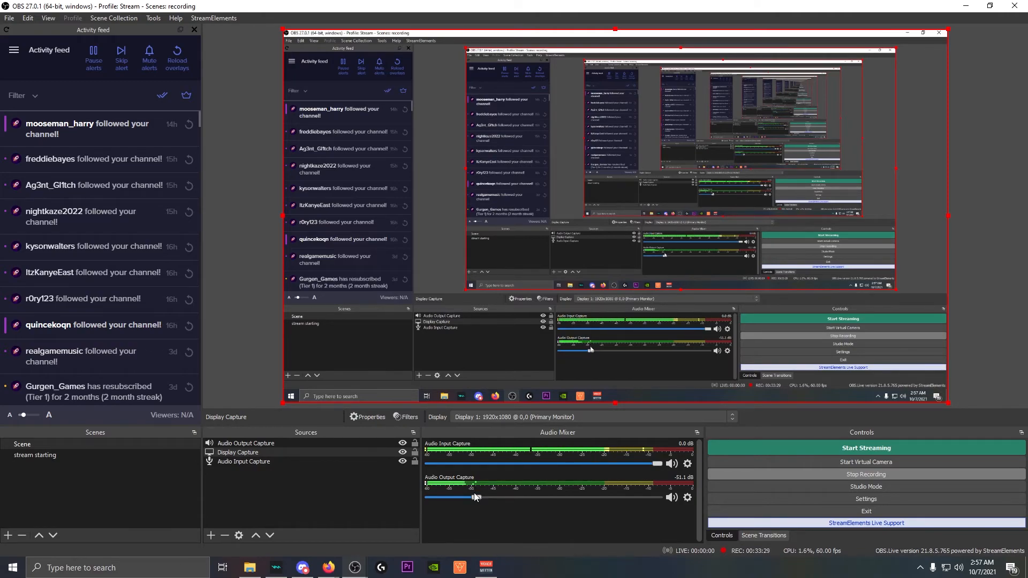
{"action": "left_click_drag", "start_coordinate": [474, 503], "coordinate": [471, 501]}
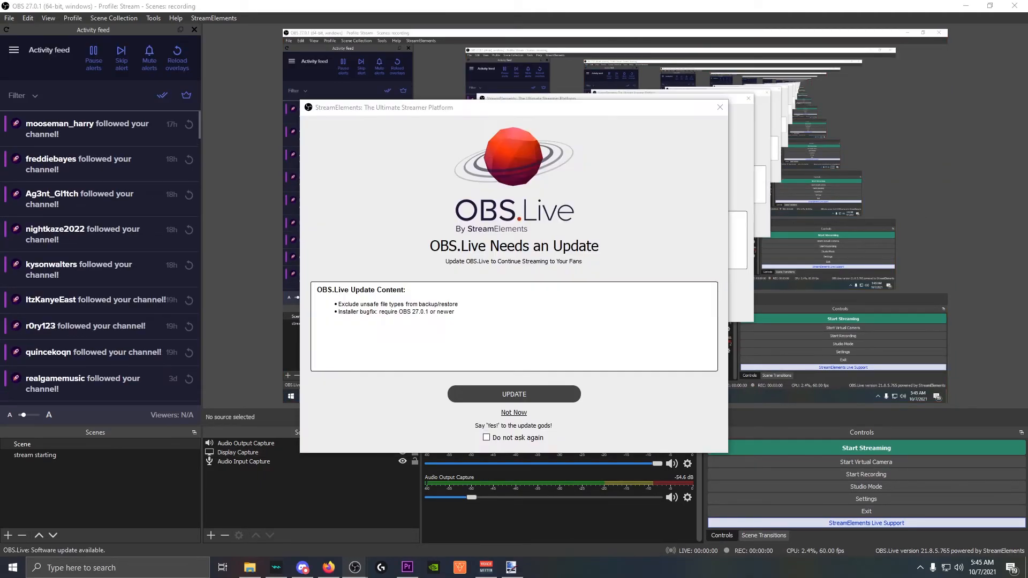
Choose 'Not Now' on the OBS.Live Needs an Update prompt.
{"action": "left_click", "coordinate": [514, 413]}
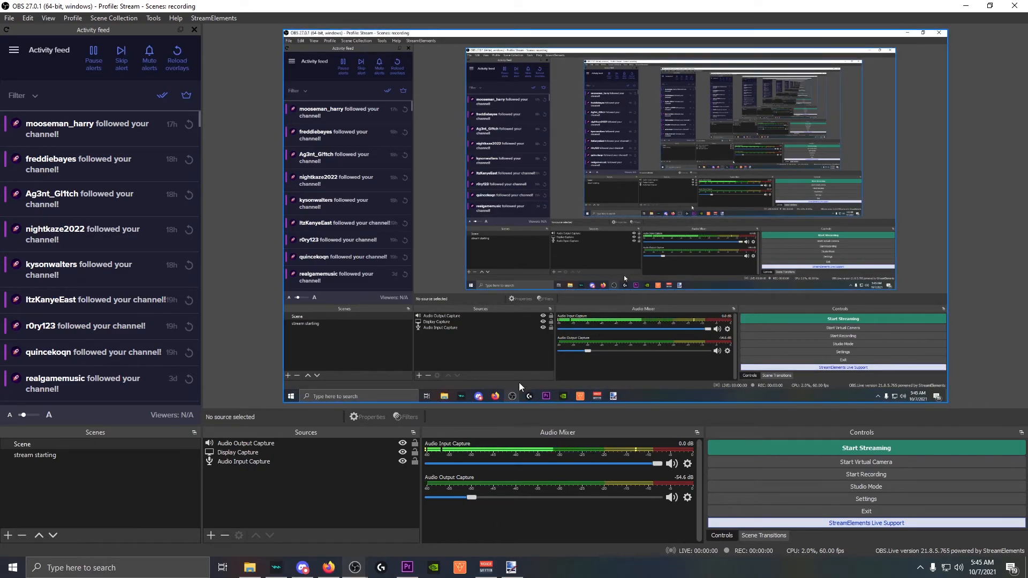
Create a new scene named Scene 2 and add a Game Capture source to it.
{"action": "left_click", "coordinate": [8, 535]}
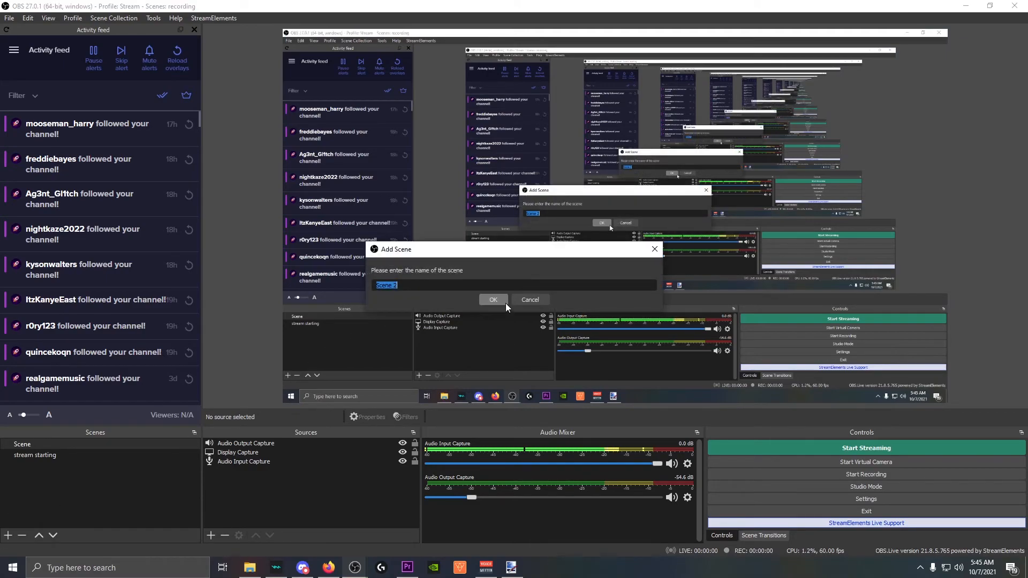
{"action": "left_click", "coordinate": [493, 300]}
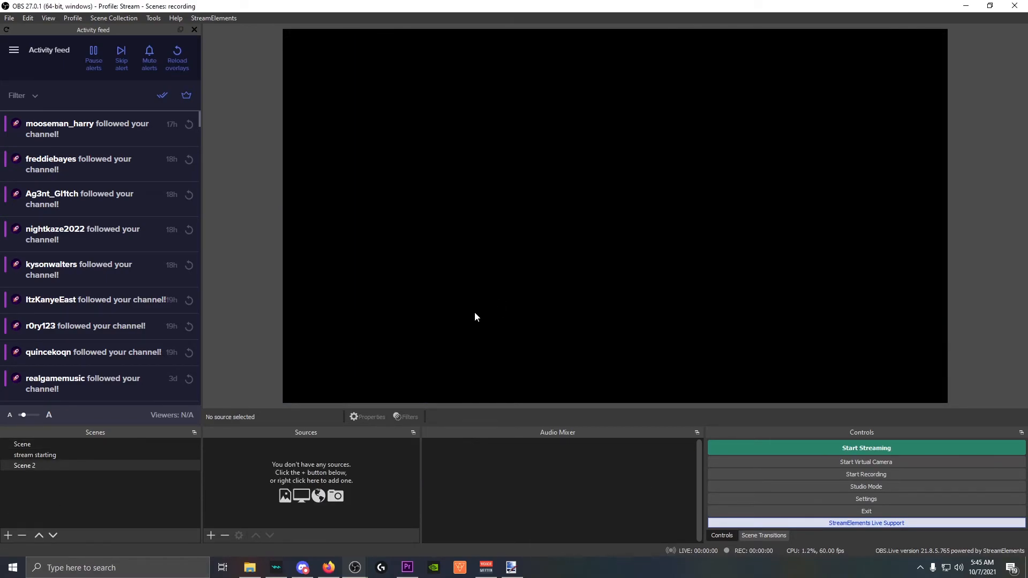
{"action": "left_click", "coordinate": [210, 536]}
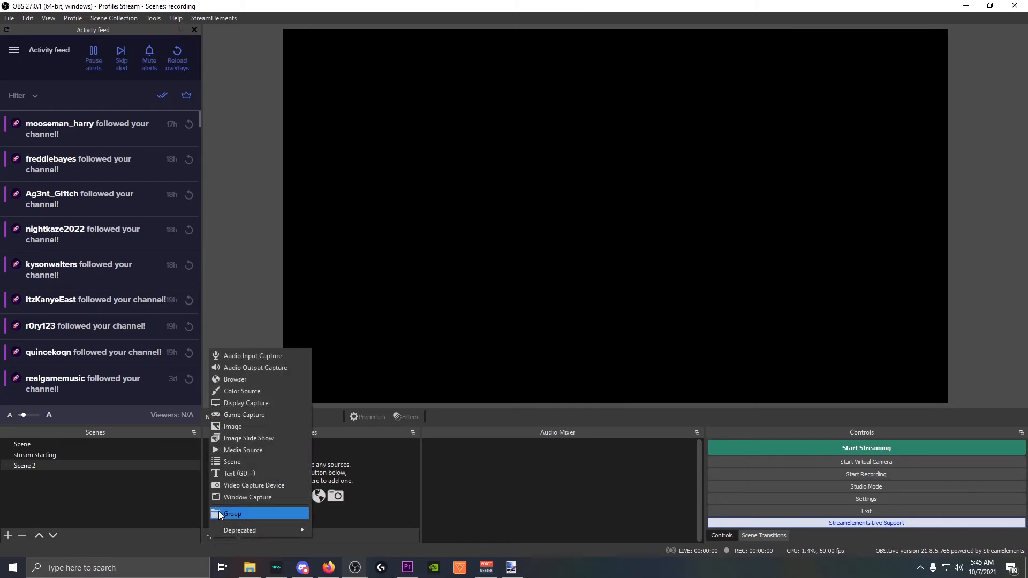
{"action": "left_click", "coordinate": [249, 409]}
{"action": "left_click", "coordinate": [533, 357]}
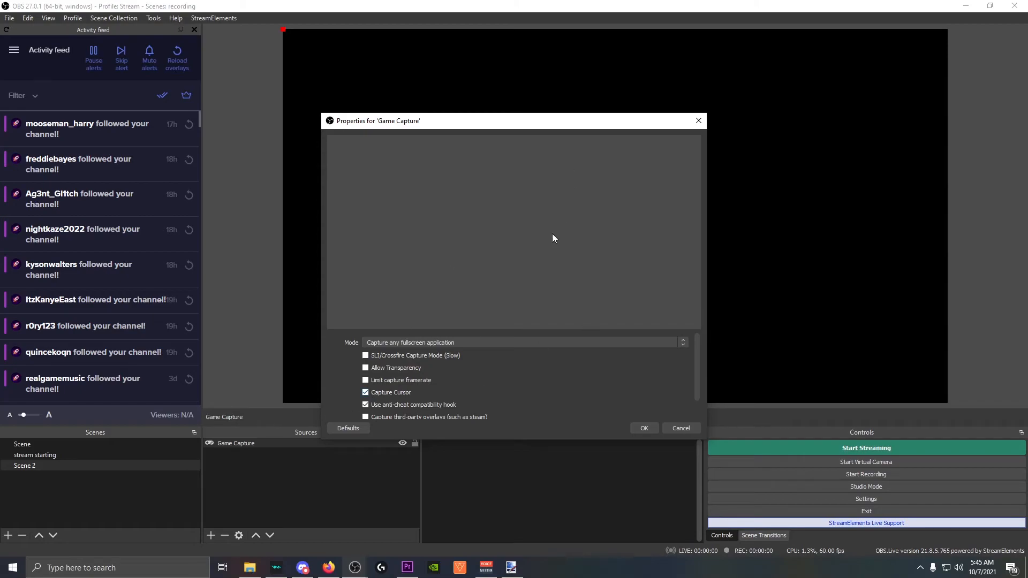
Try the Game Capture mode 'Capture specific window', browse the window list, then cancel without saving.
{"action": "left_click", "coordinate": [465, 342]}
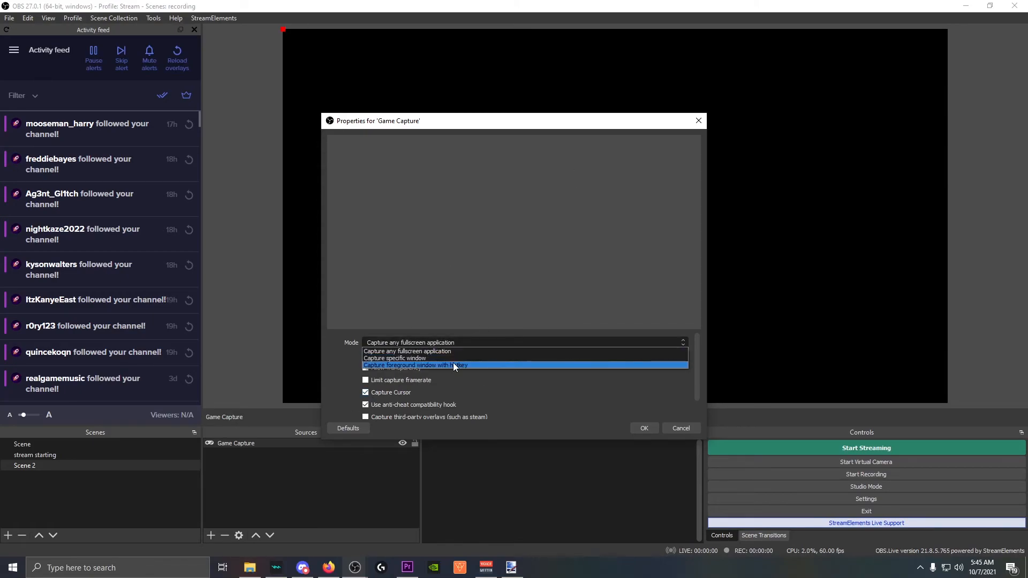
{"action": "left_click", "coordinate": [452, 365]}
{"action": "left_click", "coordinate": [454, 322]}
{"action": "left_click", "coordinate": [447, 335]}
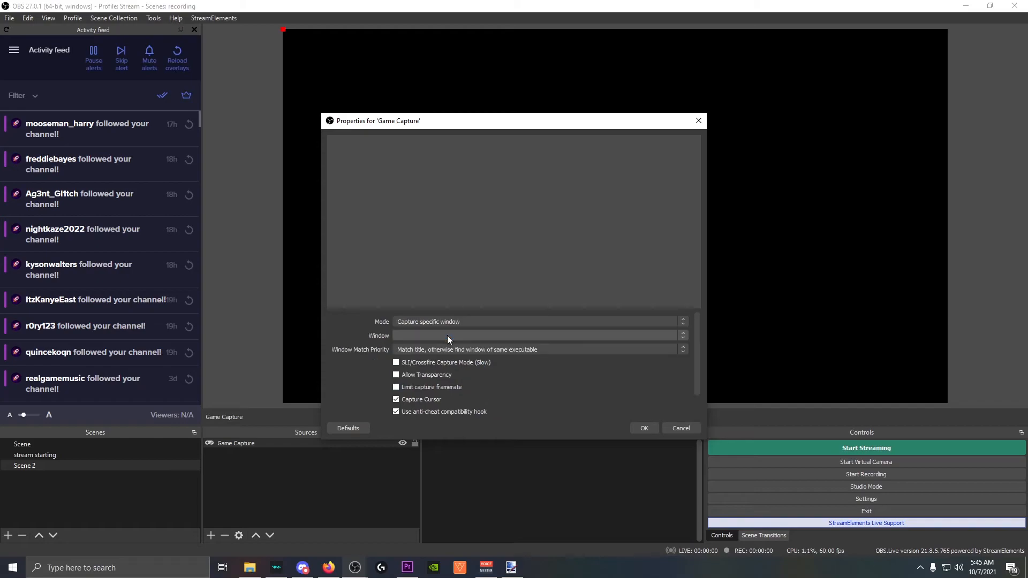
{"action": "left_click", "coordinate": [486, 337]}
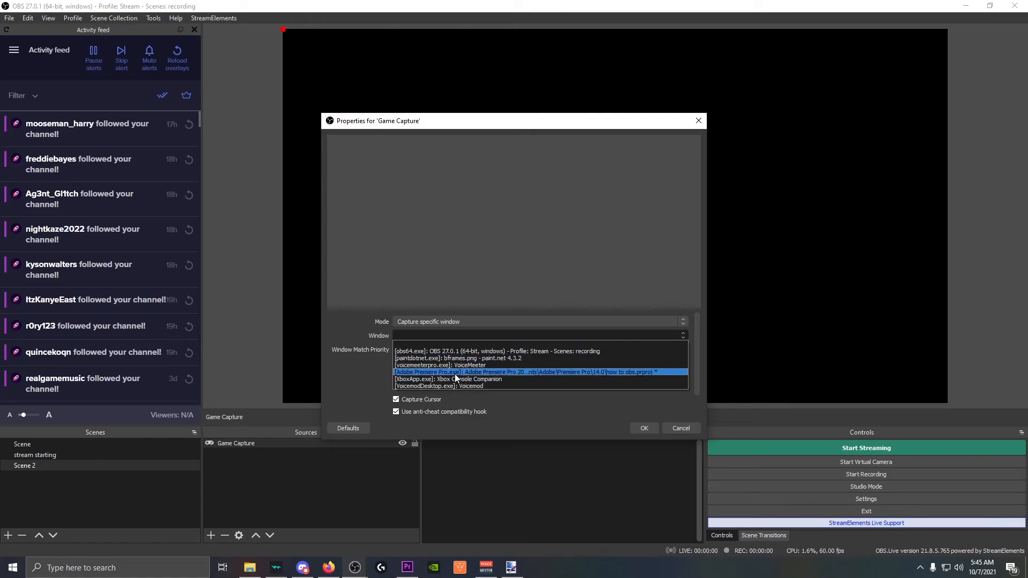
{"action": "left_click", "coordinate": [348, 382]}
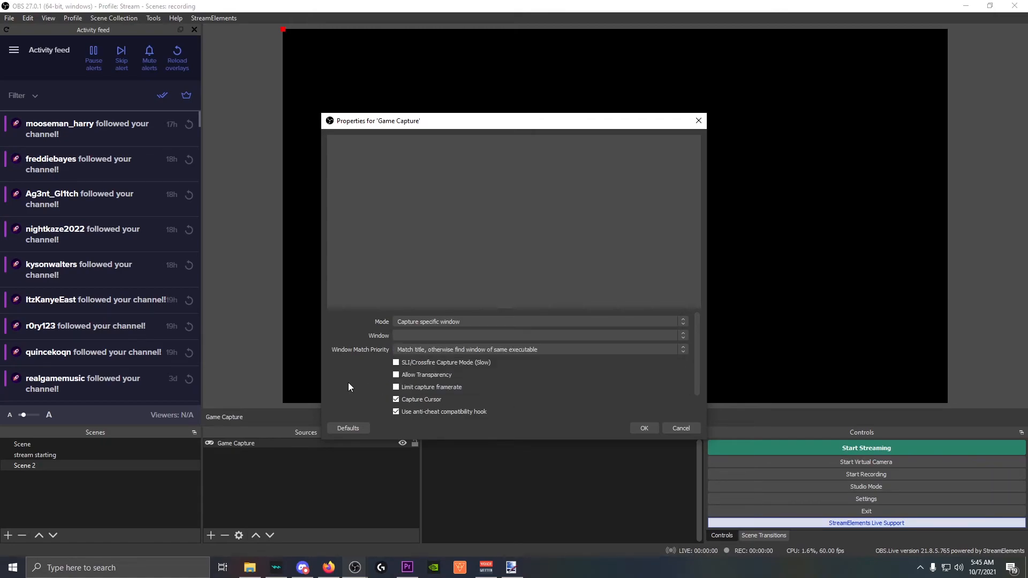
{"action": "left_click", "coordinate": [668, 428]}
Add a Window Capture source to Scene 2, keeping the obs64.exe window selected.
{"action": "left_click", "coordinate": [210, 535]}
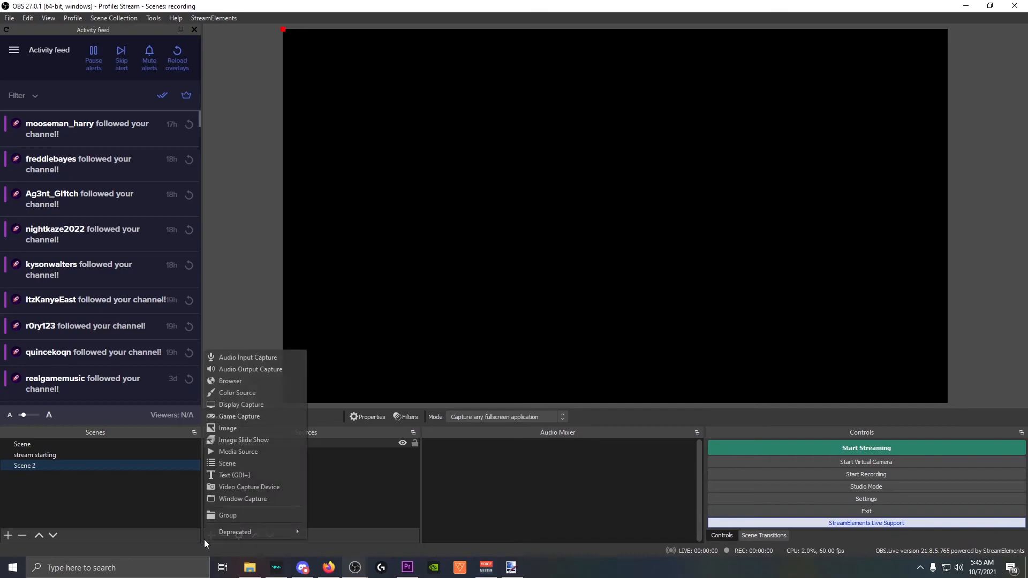
{"action": "left_click", "coordinate": [261, 498]}
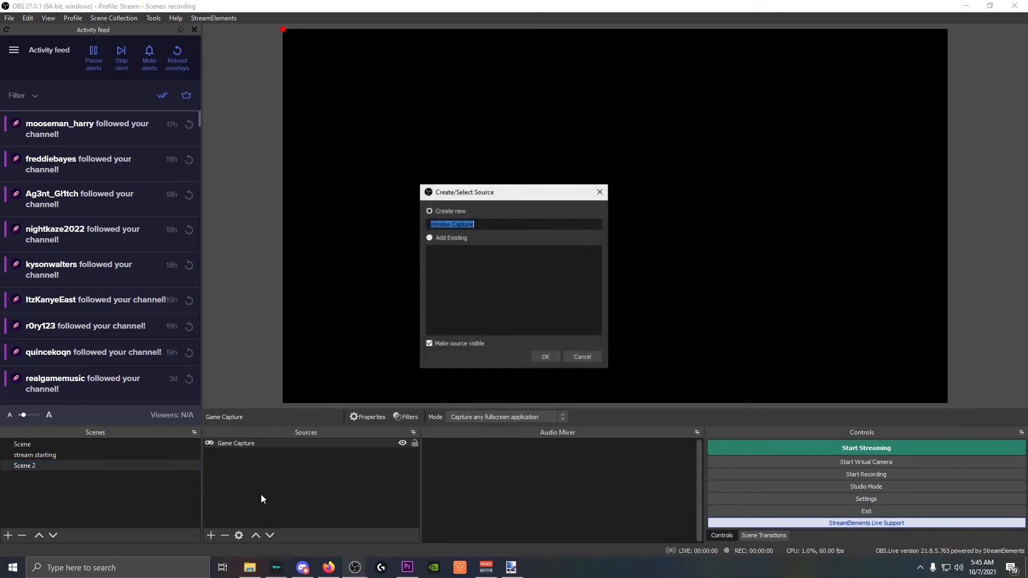
{"action": "left_click", "coordinate": [551, 361]}
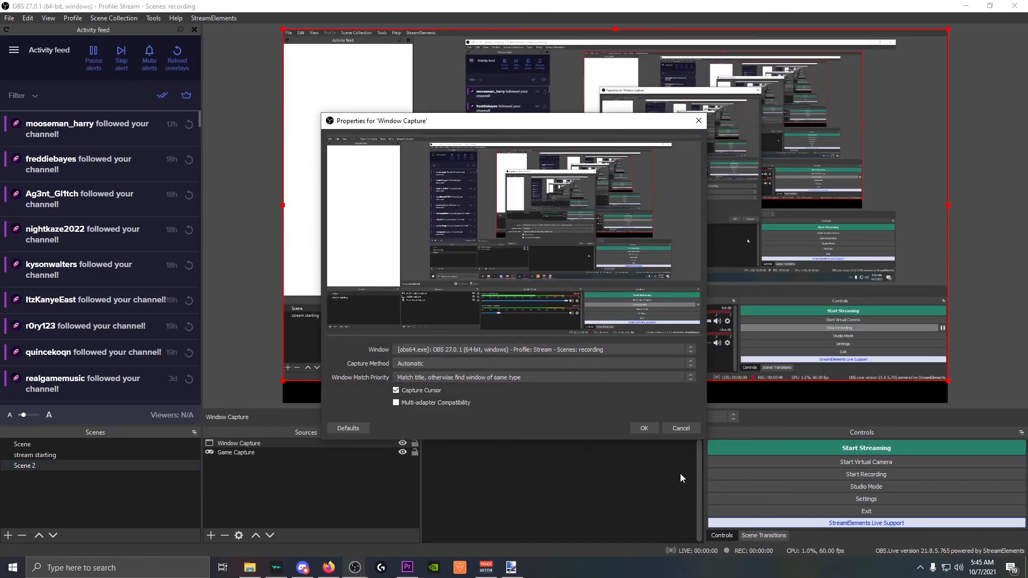
{"action": "left_click", "coordinate": [516, 349]}
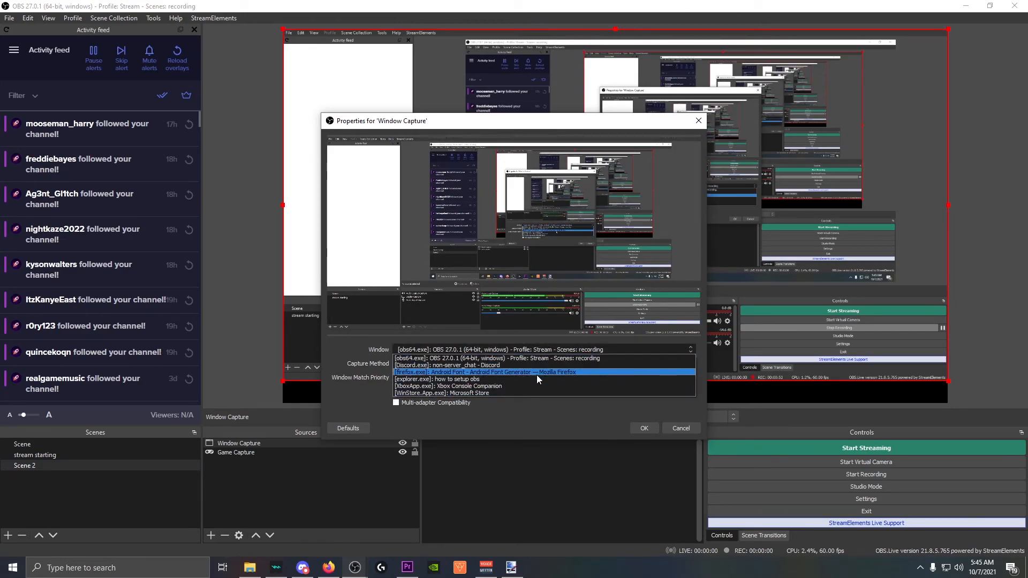
{"action": "left_click", "coordinate": [540, 418]}
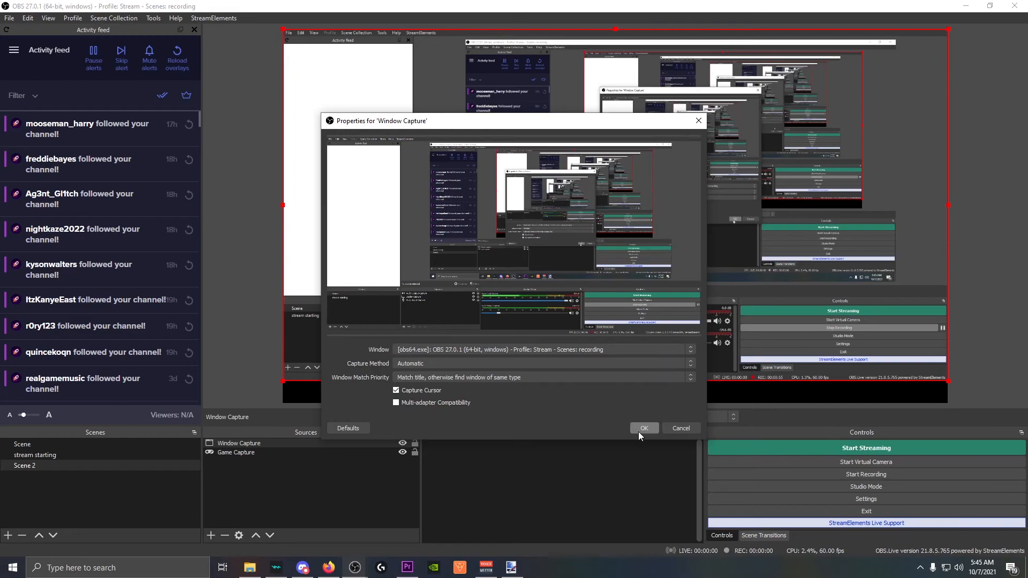
{"action": "left_click", "coordinate": [679, 431]}
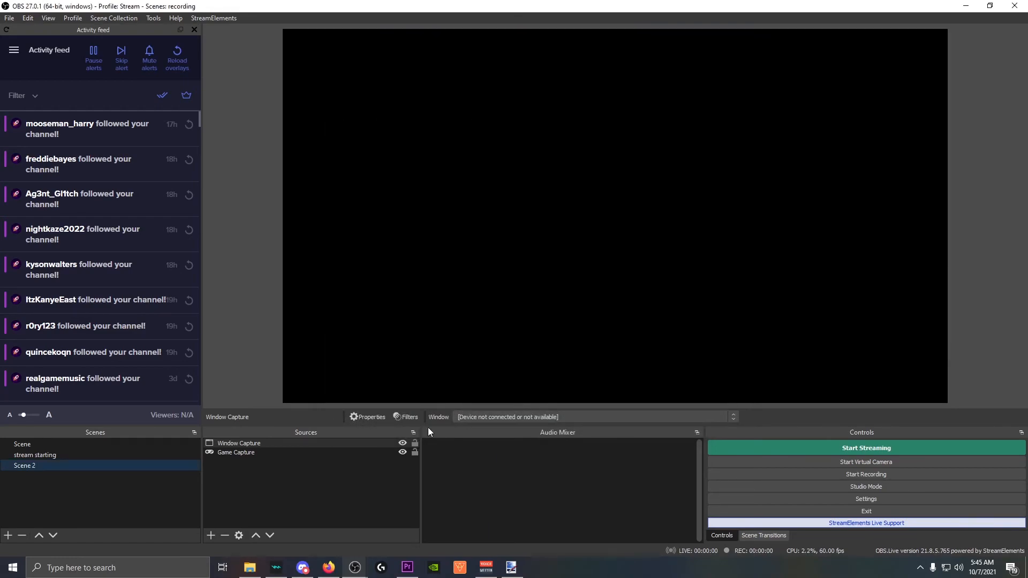
Add Display Capture 2 showing Display 1 (1920x1080), then check the taskbar clock.
{"action": "left_click", "coordinate": [213, 537]}
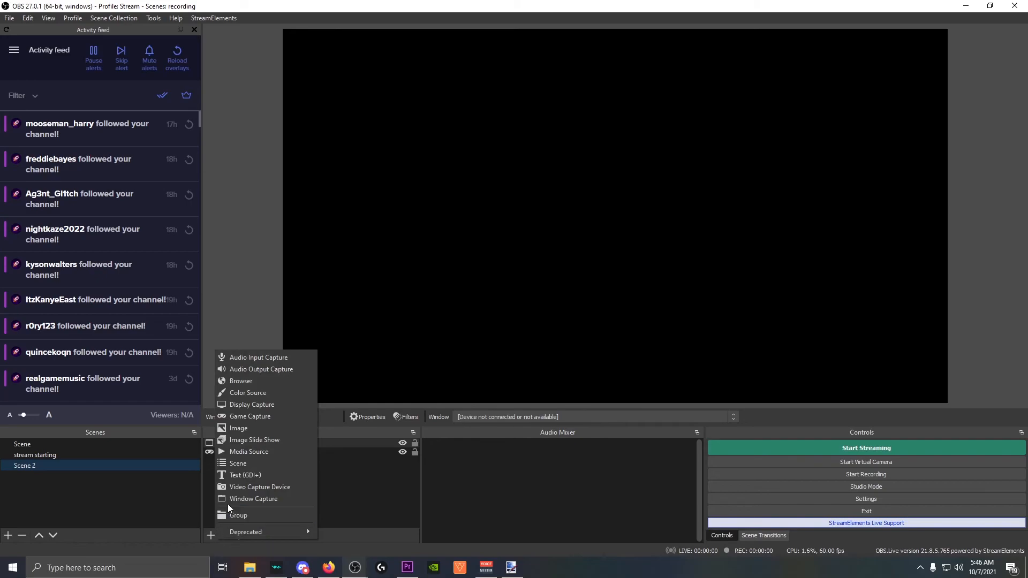
{"action": "left_click", "coordinate": [270, 408]}
{"action": "left_click", "coordinate": [548, 362]}
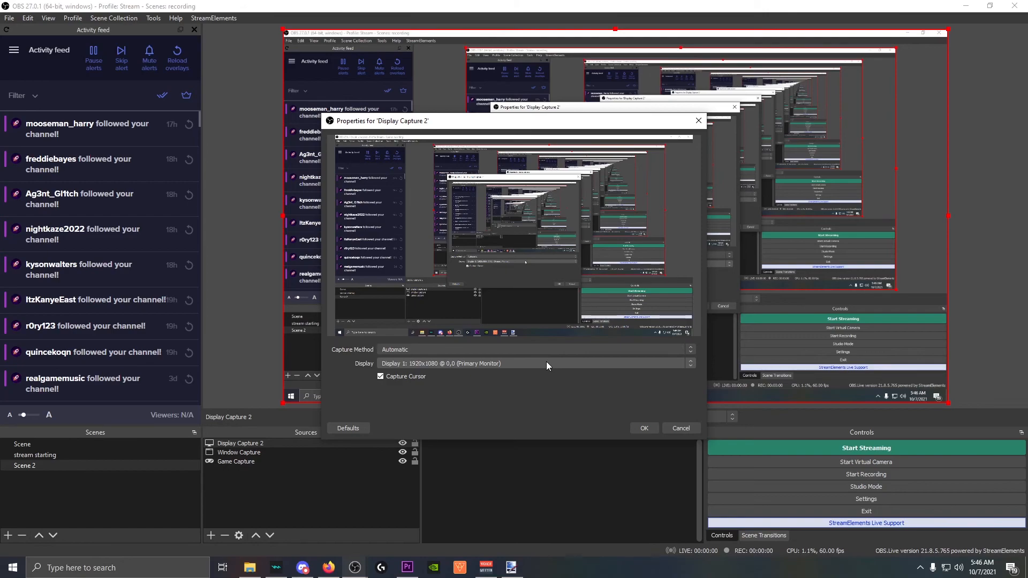
{"action": "left_click", "coordinate": [693, 427]}
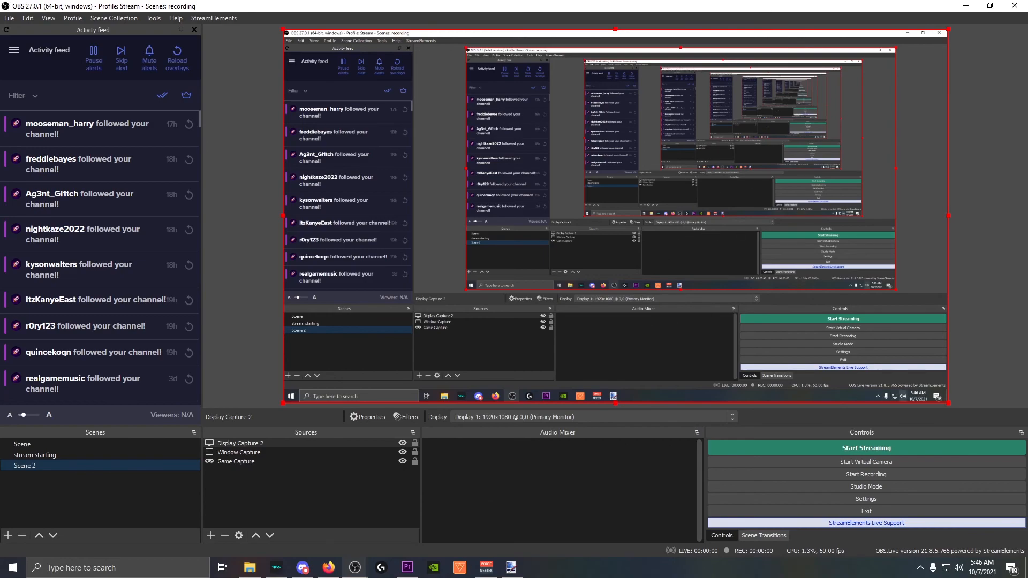
{"action": "left_click", "coordinate": [982, 566]}
{"action": "left_click", "coordinate": [982, 566]}
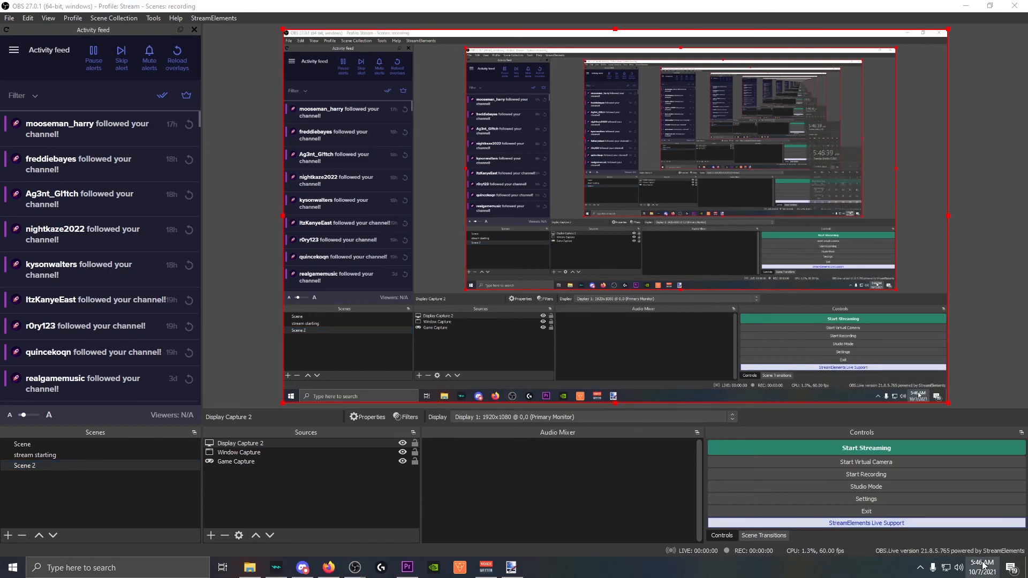